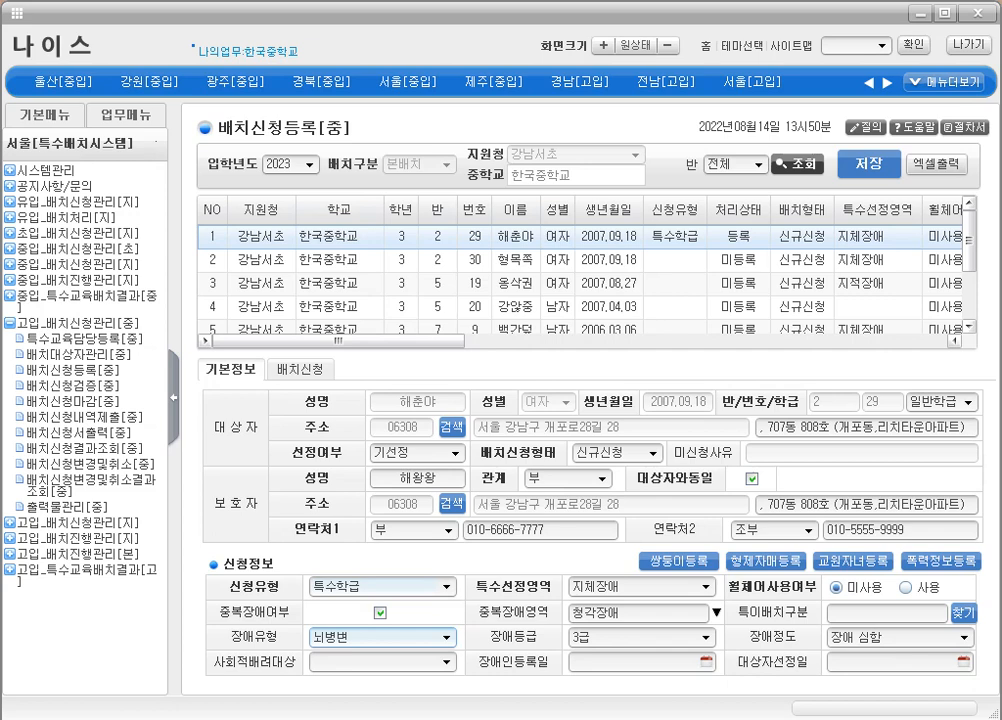
# Check the 신청유형 options of the selected student, and open the 지망학교선택 dialog from the student's placement application.
pyautogui.click(383, 587)
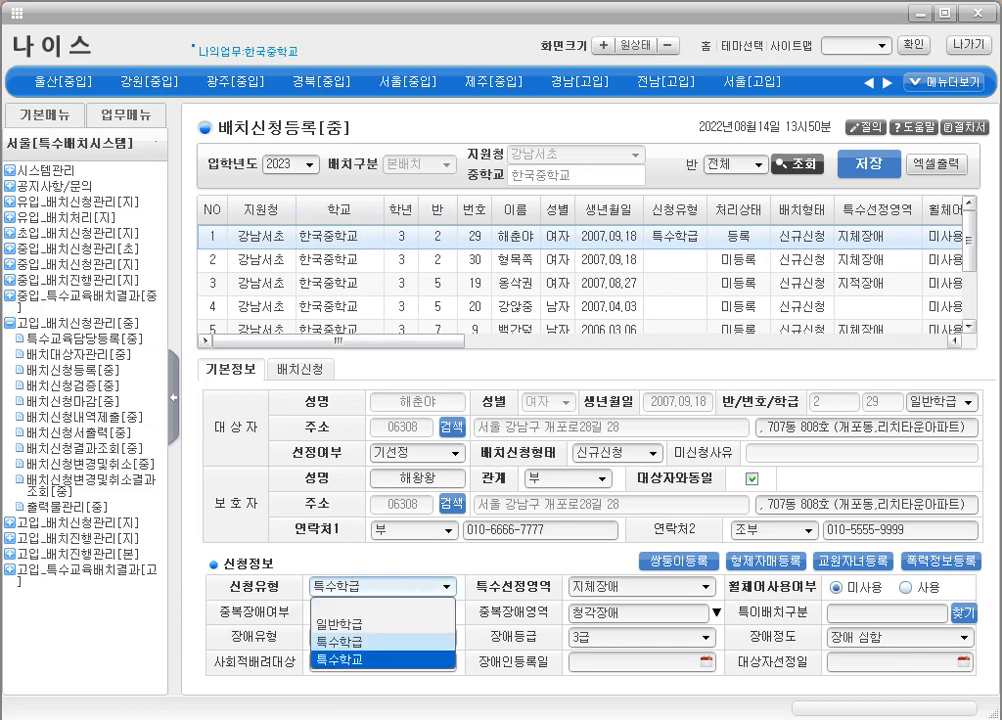
pyautogui.click(370, 561)
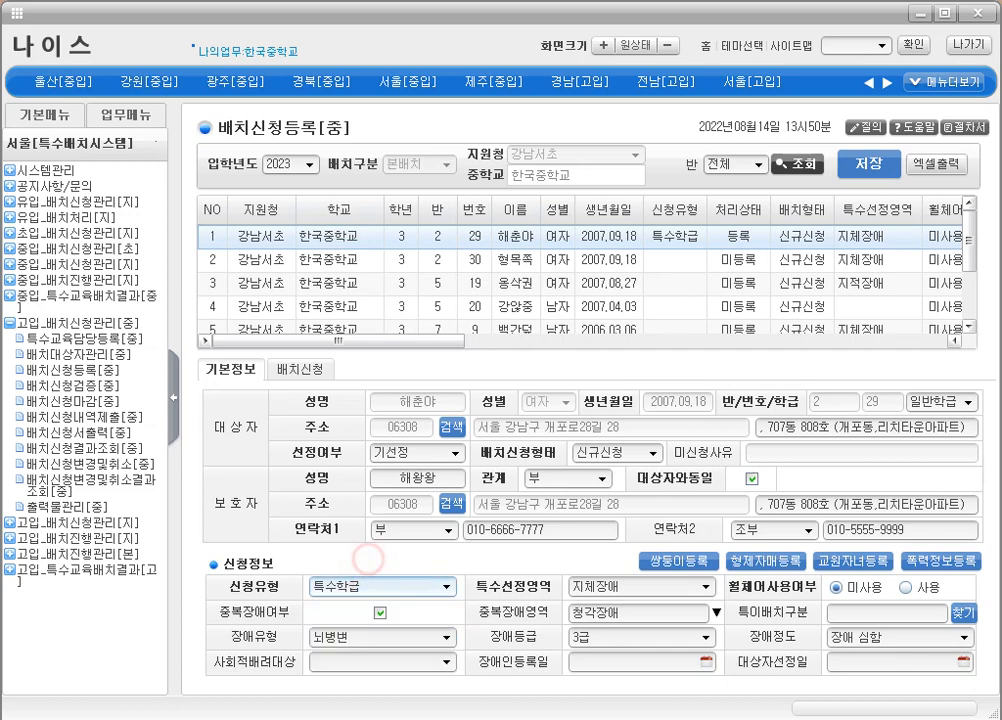
pyautogui.click(301, 368)
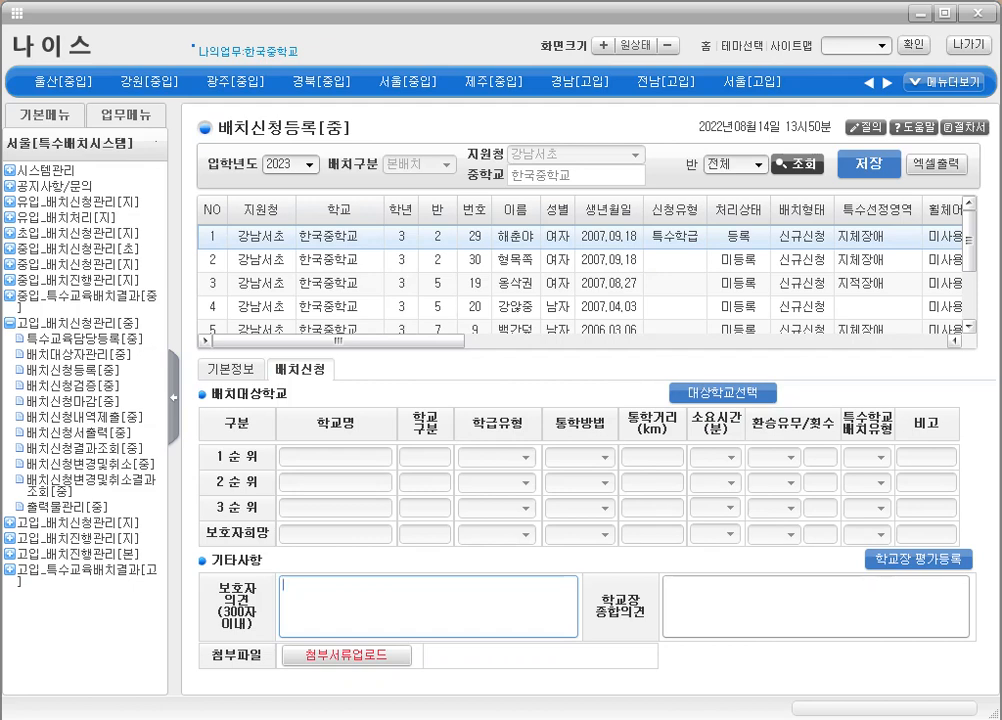
pyautogui.click(335, 602)
pyautogui.click(810, 609)
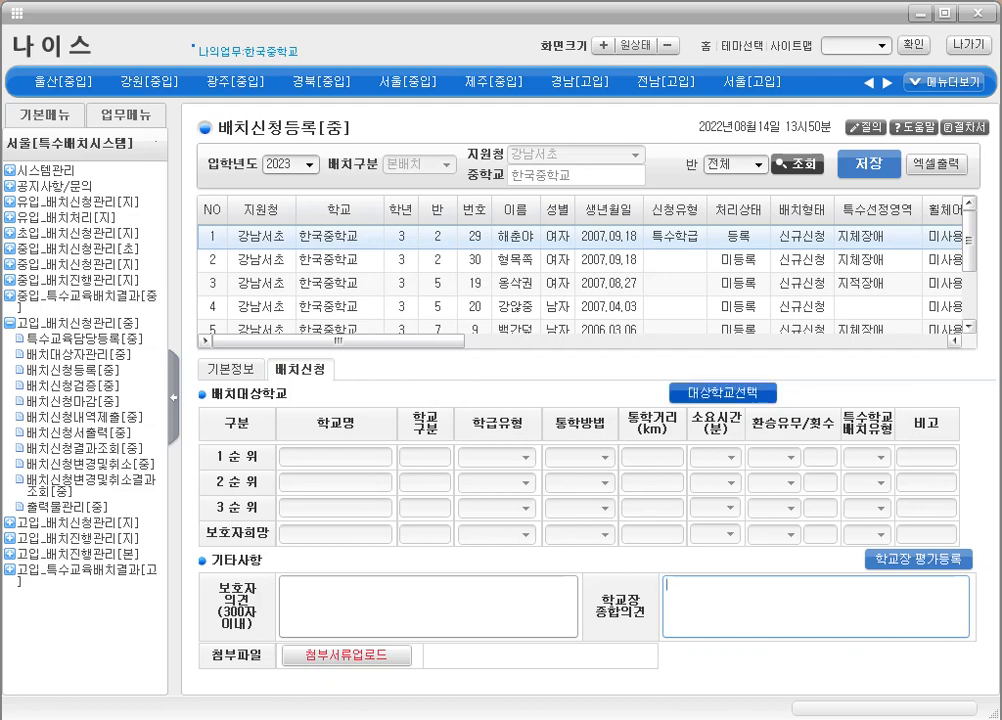
pyautogui.click(724, 393)
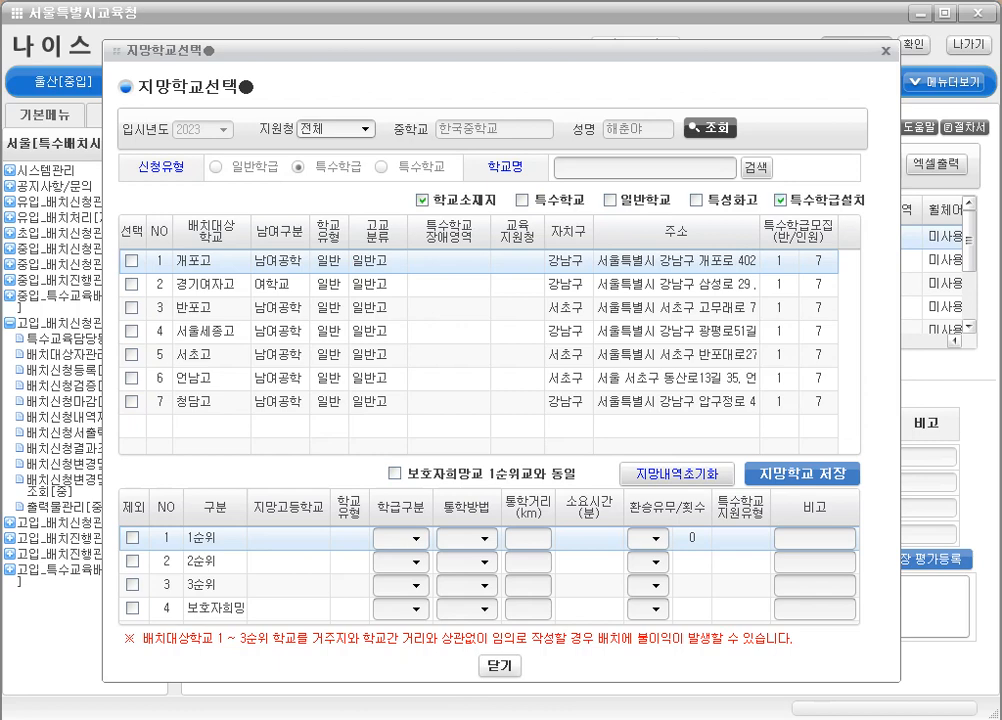
# Examine the school list with the 학교소재지 and 특수학급설치 filters switched off, and switch both filters back on.
pyautogui.click(781, 200)
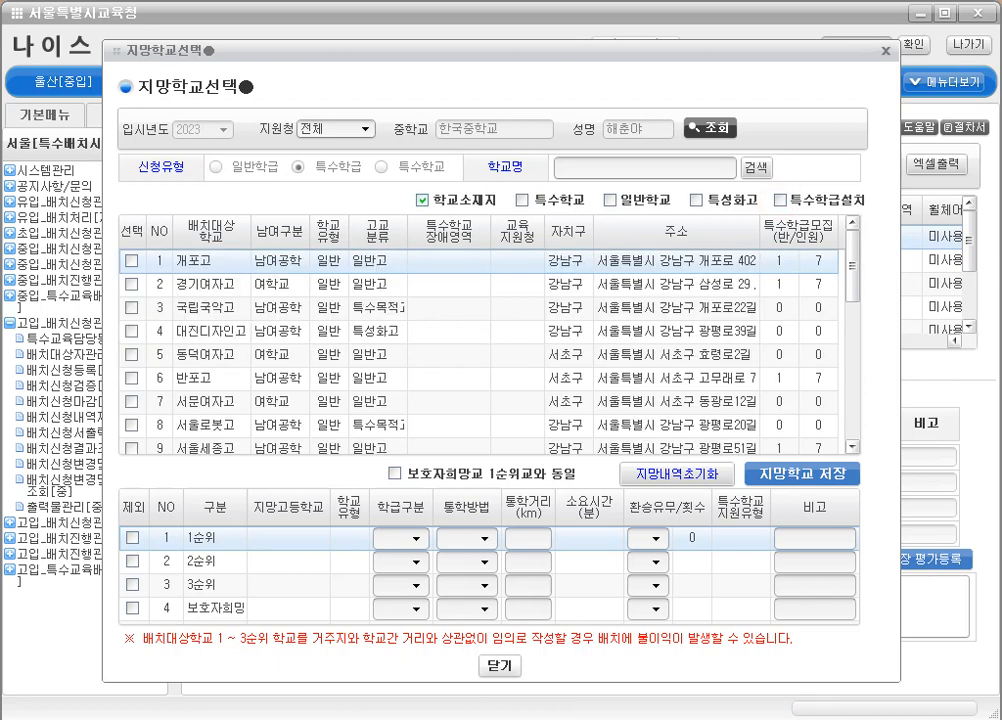
pyautogui.click(423, 200)
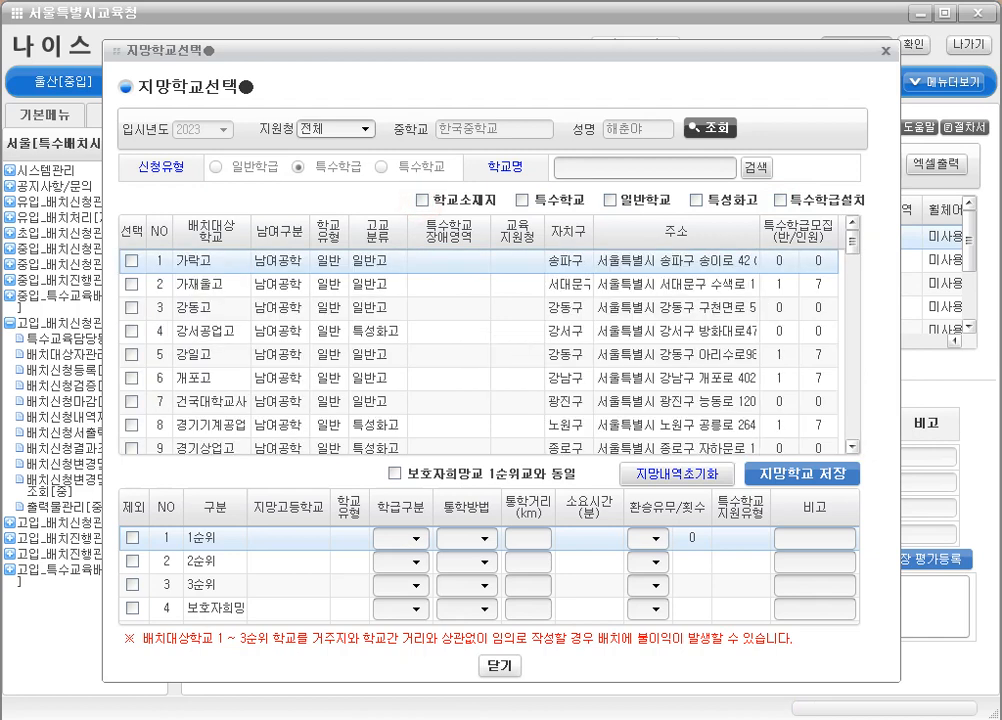
pyautogui.scroll(-11, 480, 350)
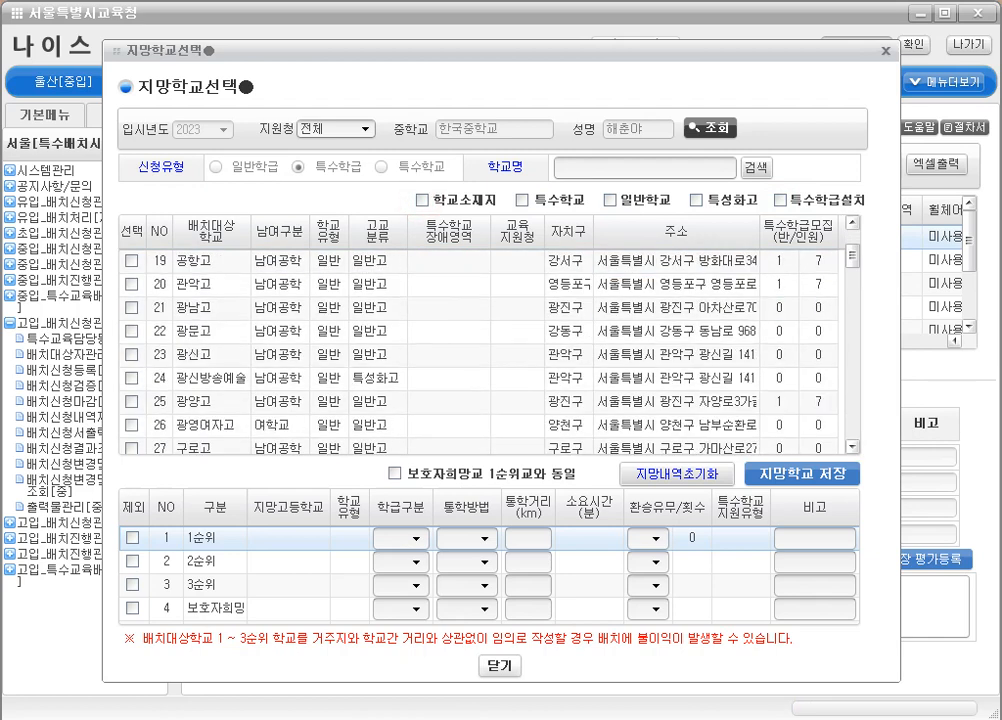
pyautogui.scroll(11, 480, 350)
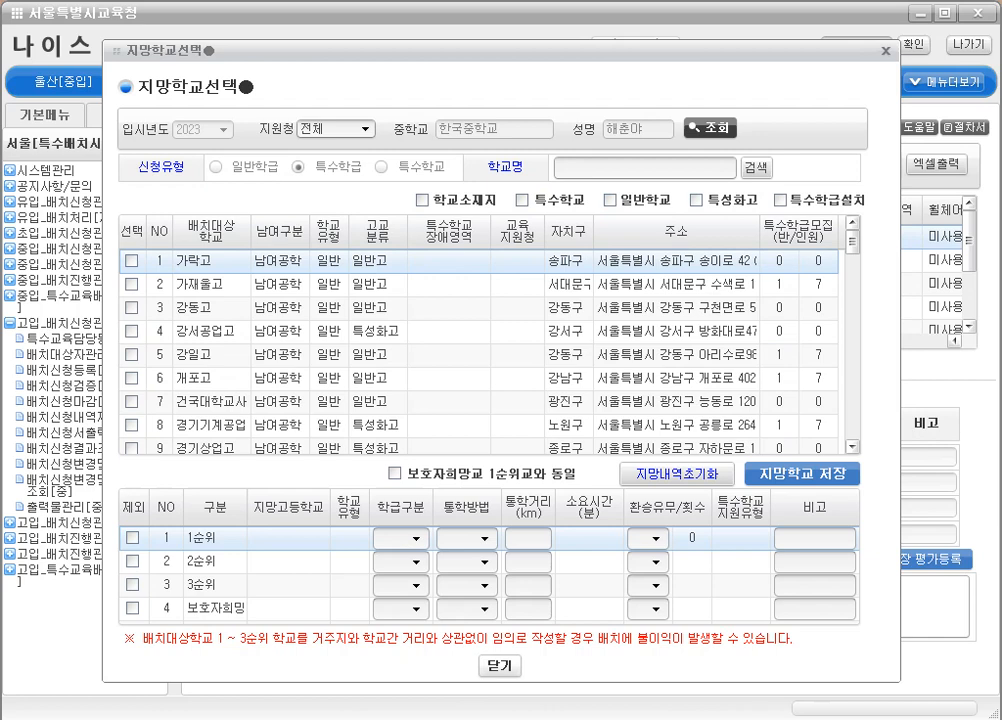
pyautogui.click(423, 200)
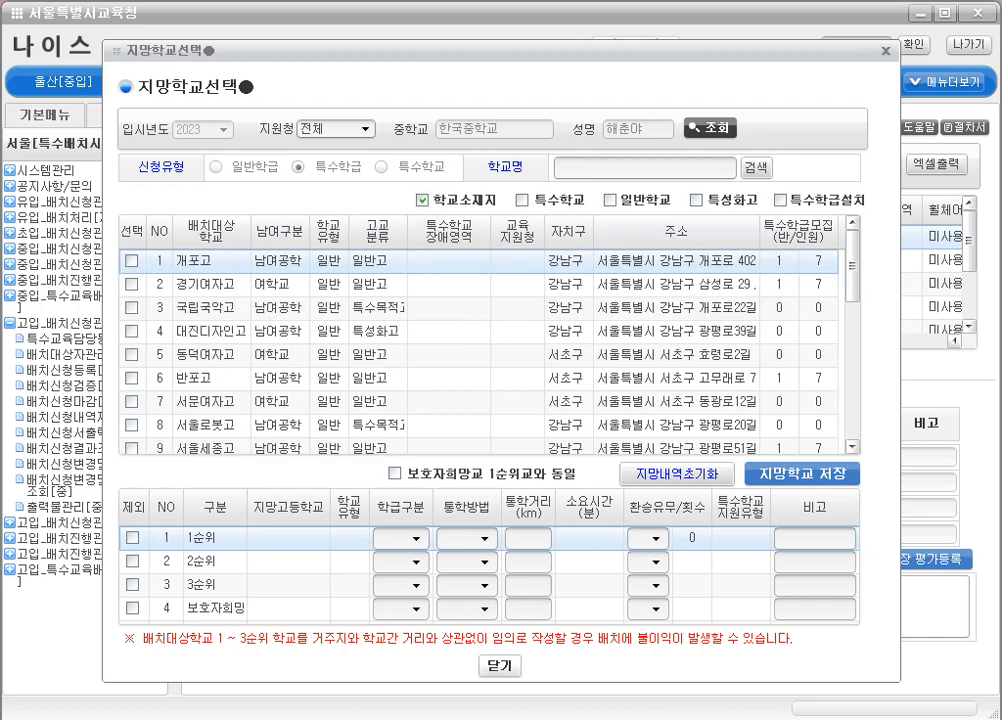
pyautogui.click(780, 200)
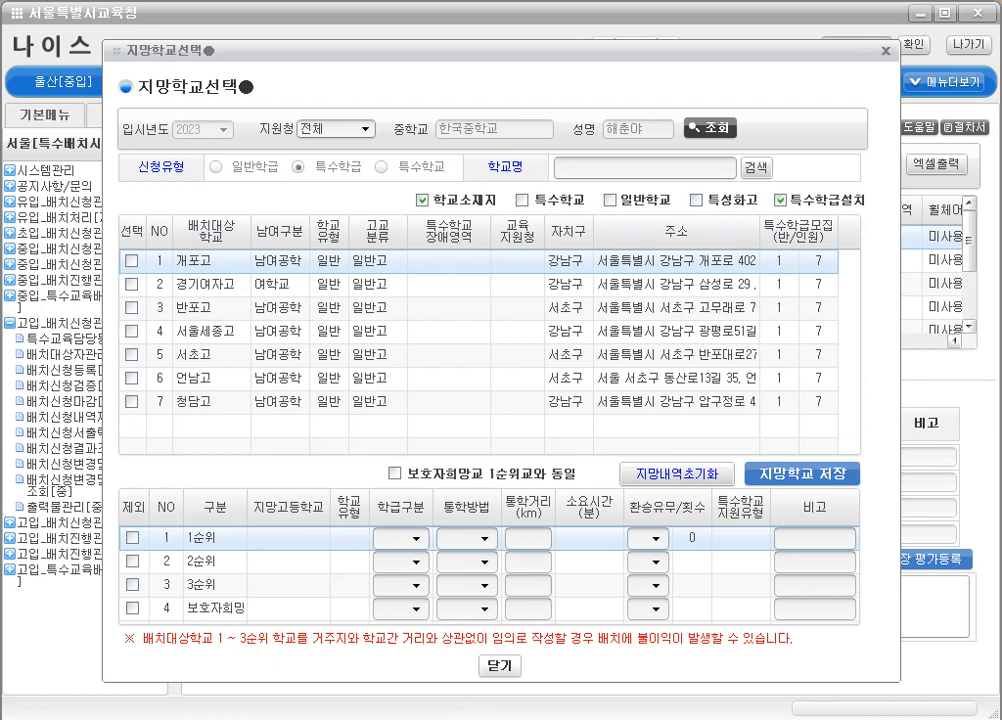
# Add 개포고 as the first-choice school with 지하철 as commute method, 2.5 km distance and 15 minutes travel time.
pyautogui.click(132, 261)
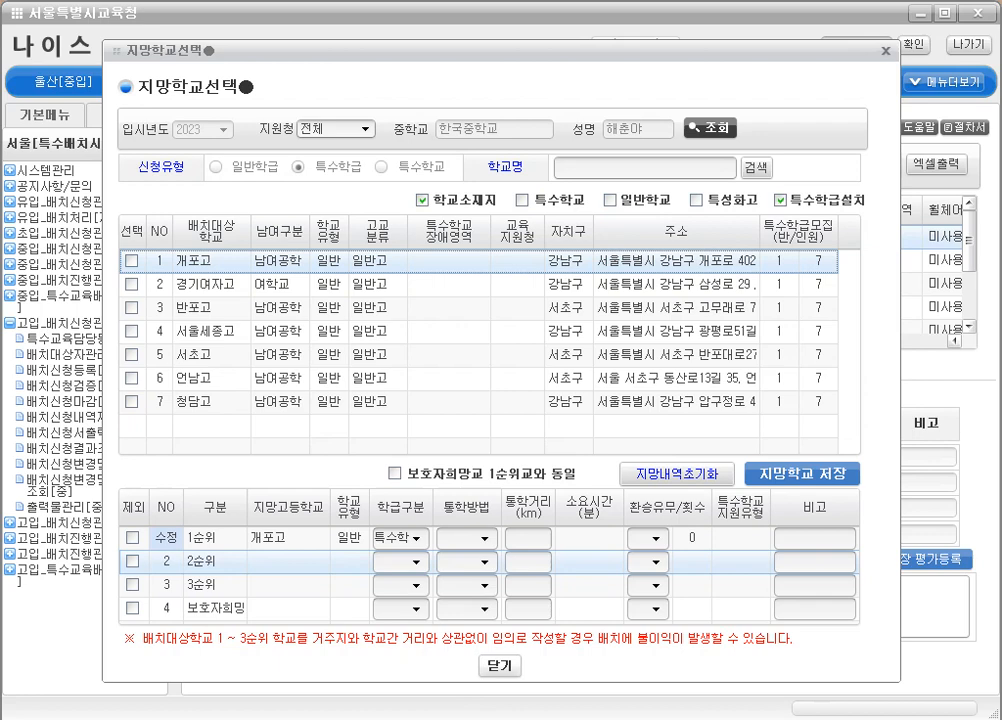
pyautogui.click(484, 538)
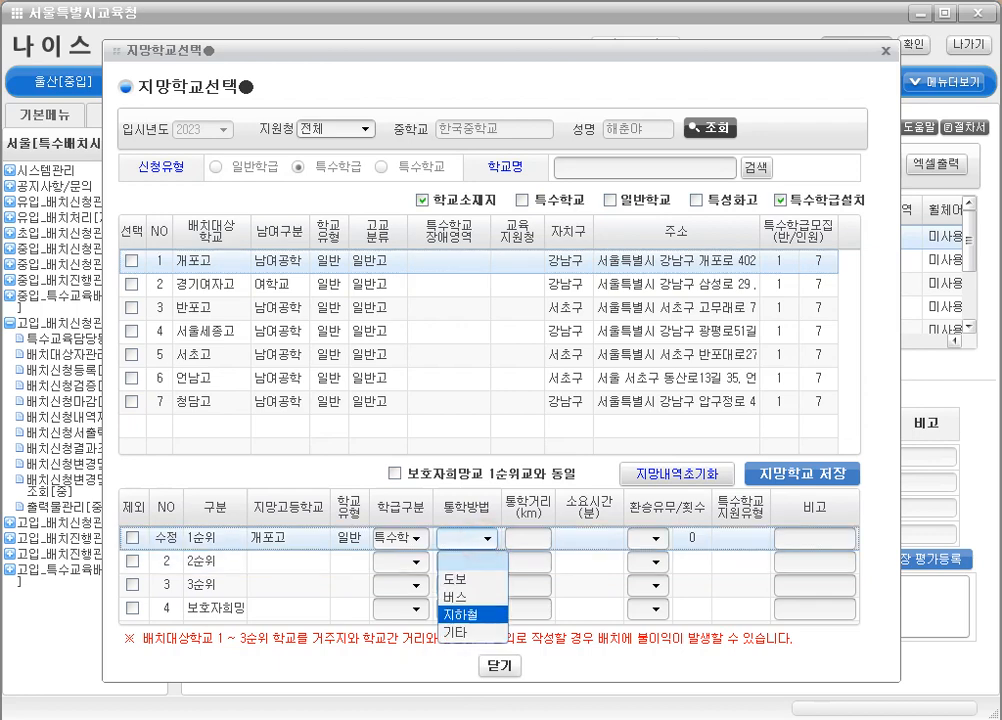
pyautogui.click(484, 612)
pyautogui.click(522, 538)
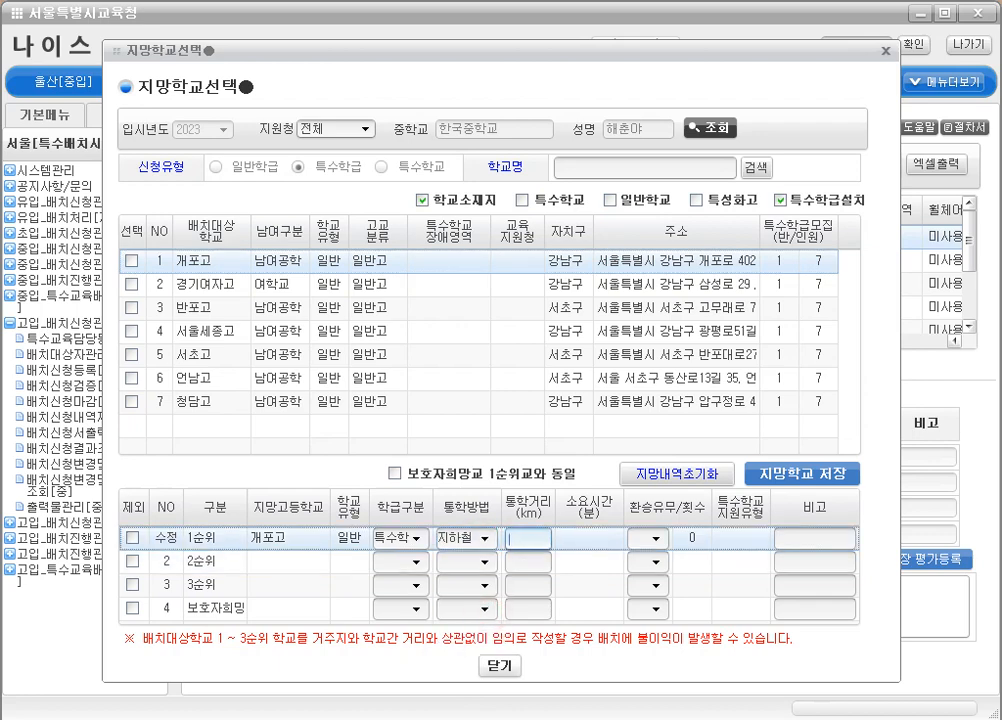
pyautogui.write('2.5')
pyautogui.click(604, 539)
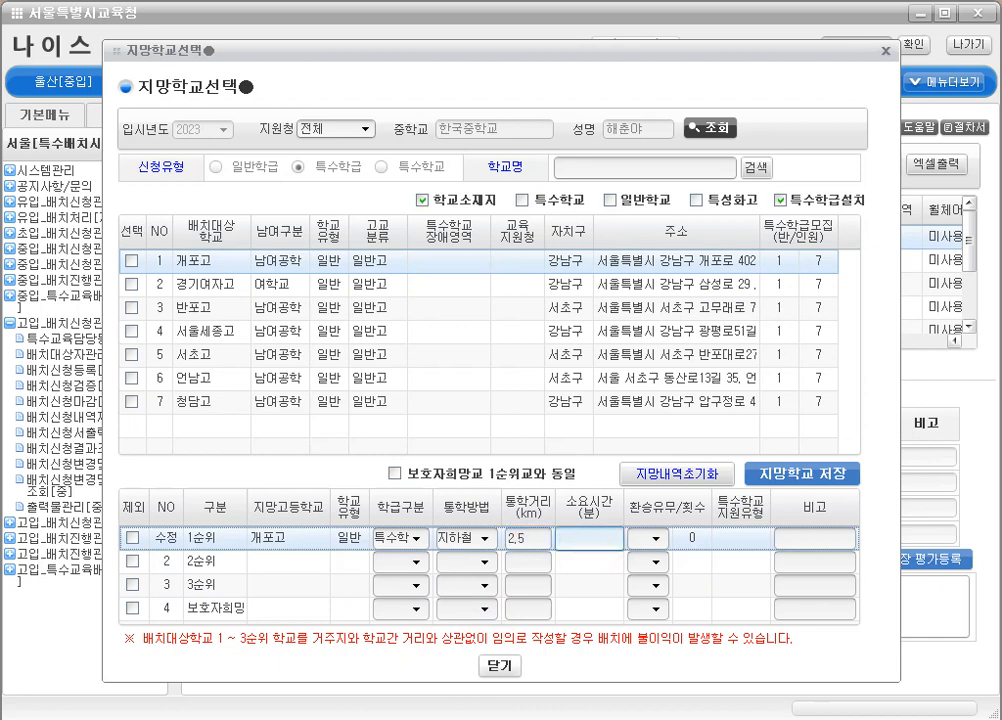
pyautogui.write('15')
pyautogui.press('Tab')
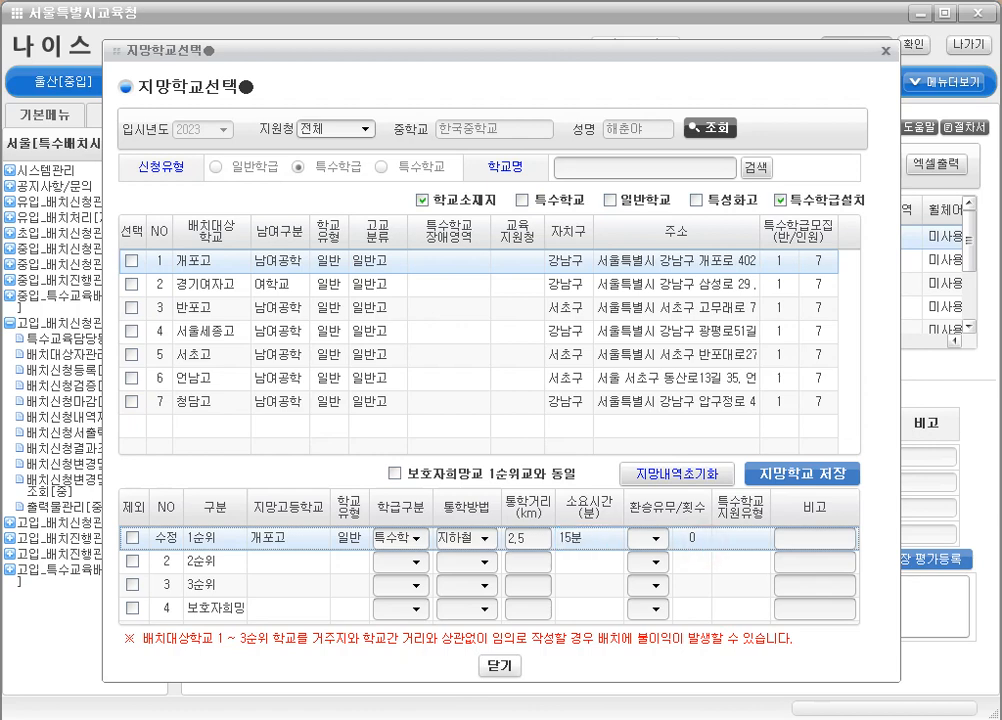
# Add 반포고 as the second-choice school and 서초고 as the third-choice school.
pyautogui.click(210, 560)
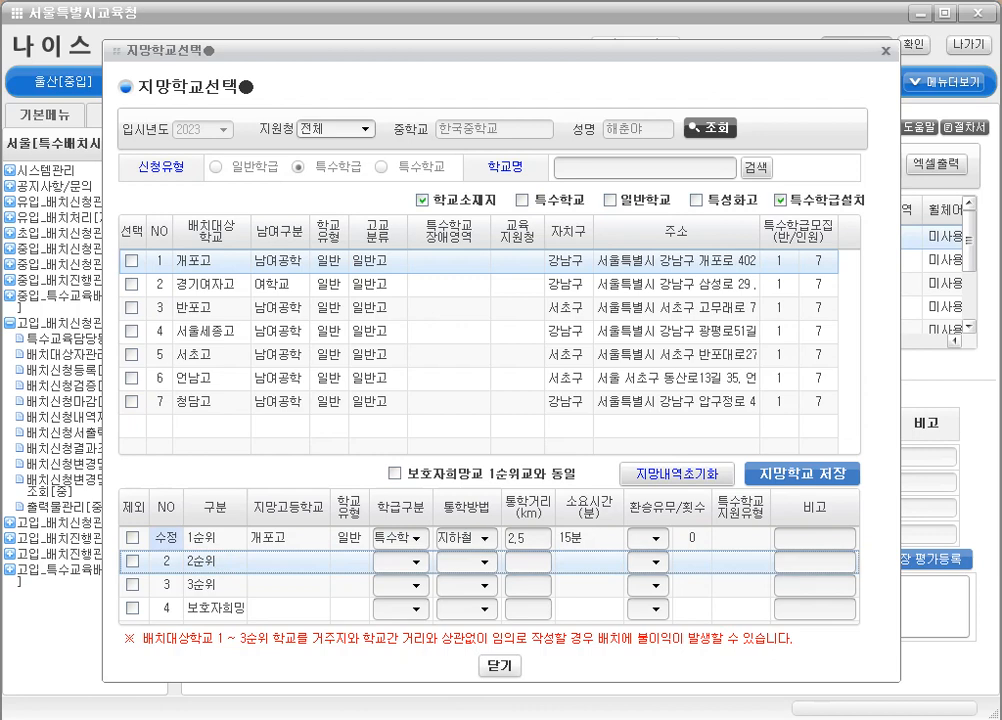
pyautogui.doubleClick(194, 307)
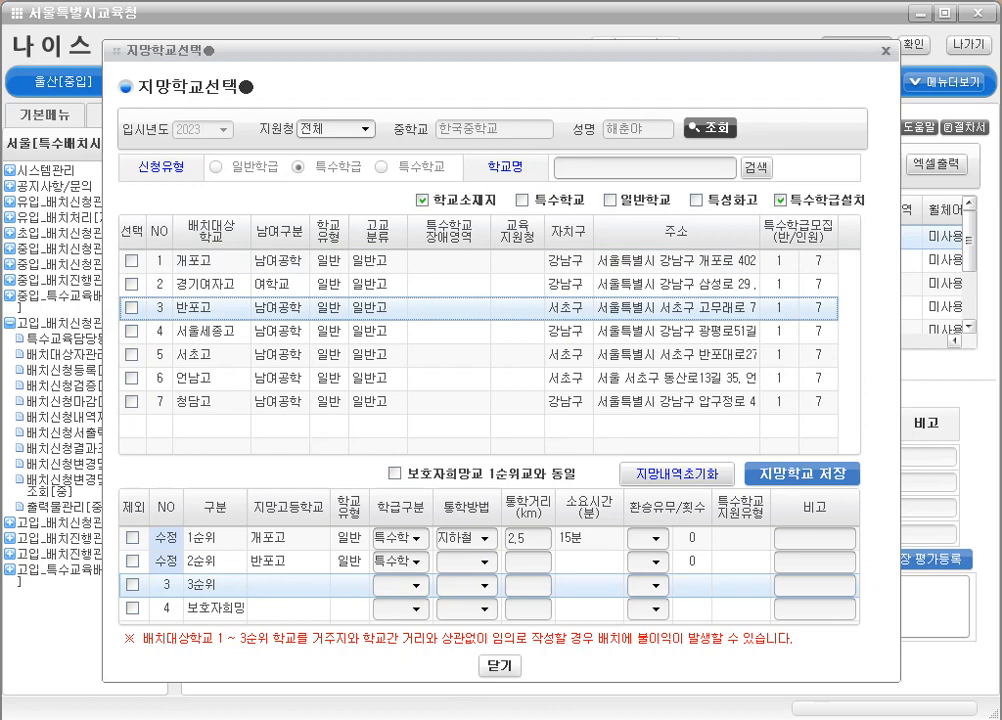
pyautogui.doubleClick(194, 354)
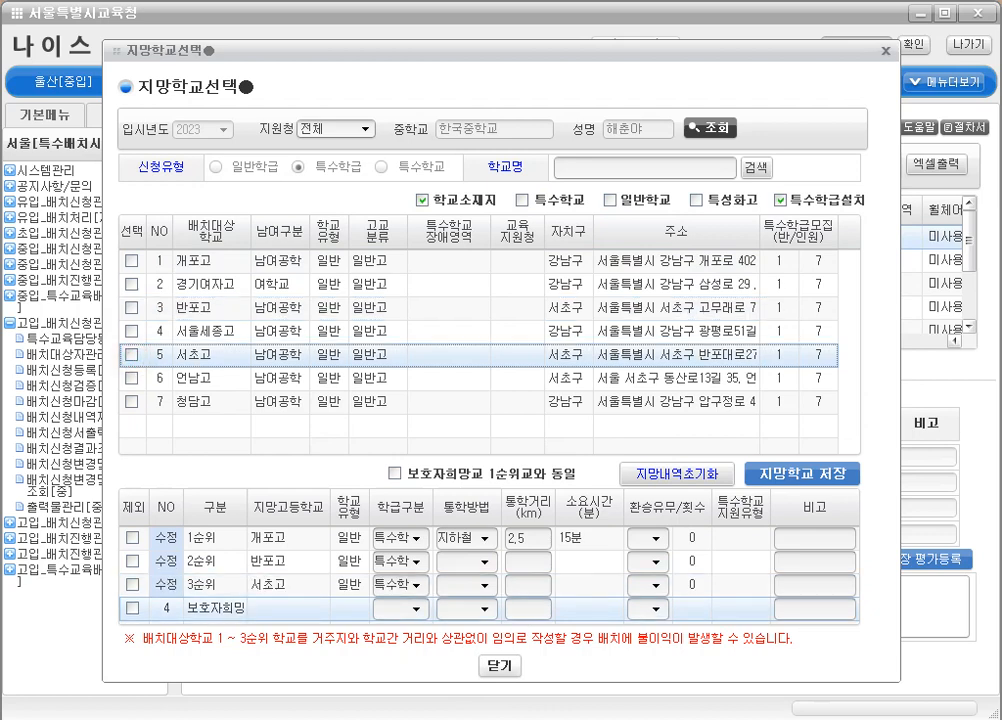
# Clear the third-choice school and replace it with 구암고, listing schools without the 학교소재지 filter.
pyautogui.click(132, 585)
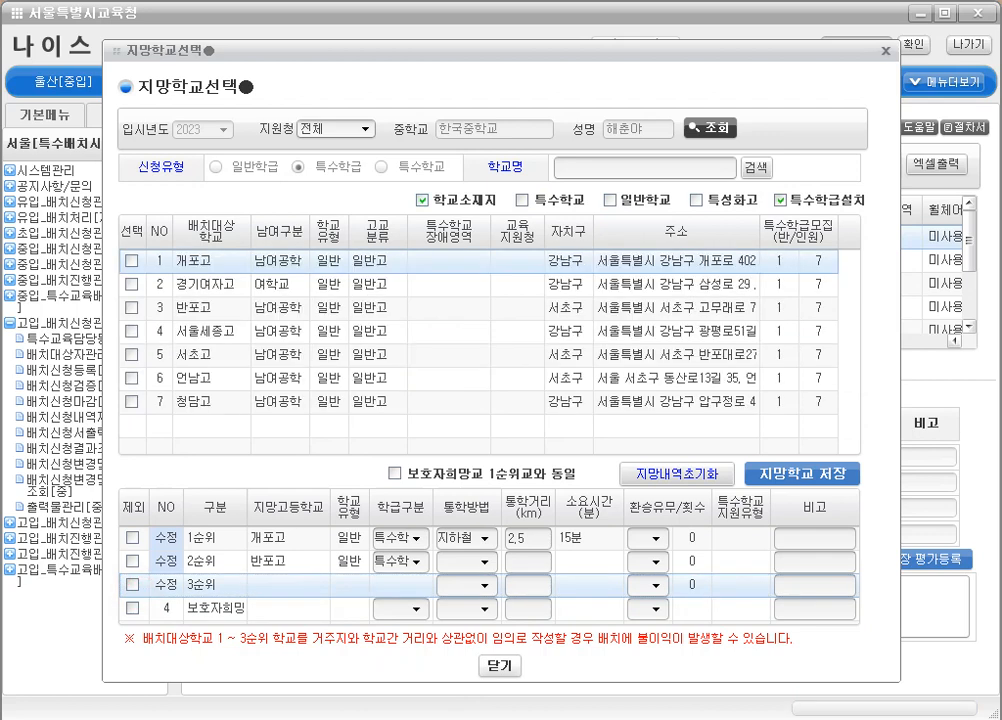
pyautogui.click(422, 201)
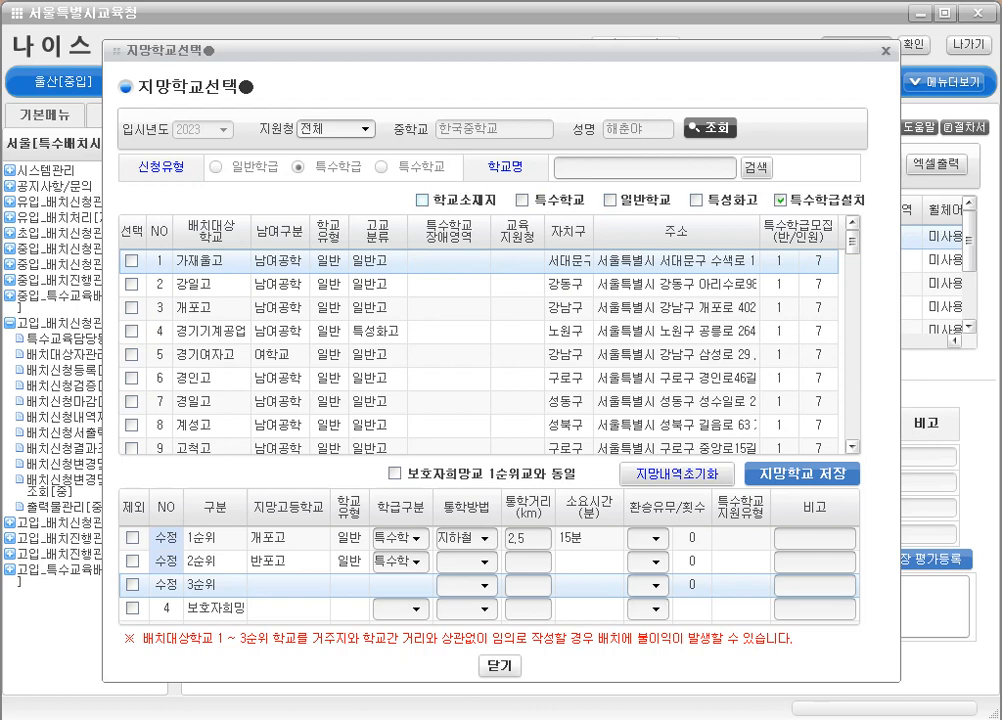
pyautogui.scroll(-2, 480, 350)
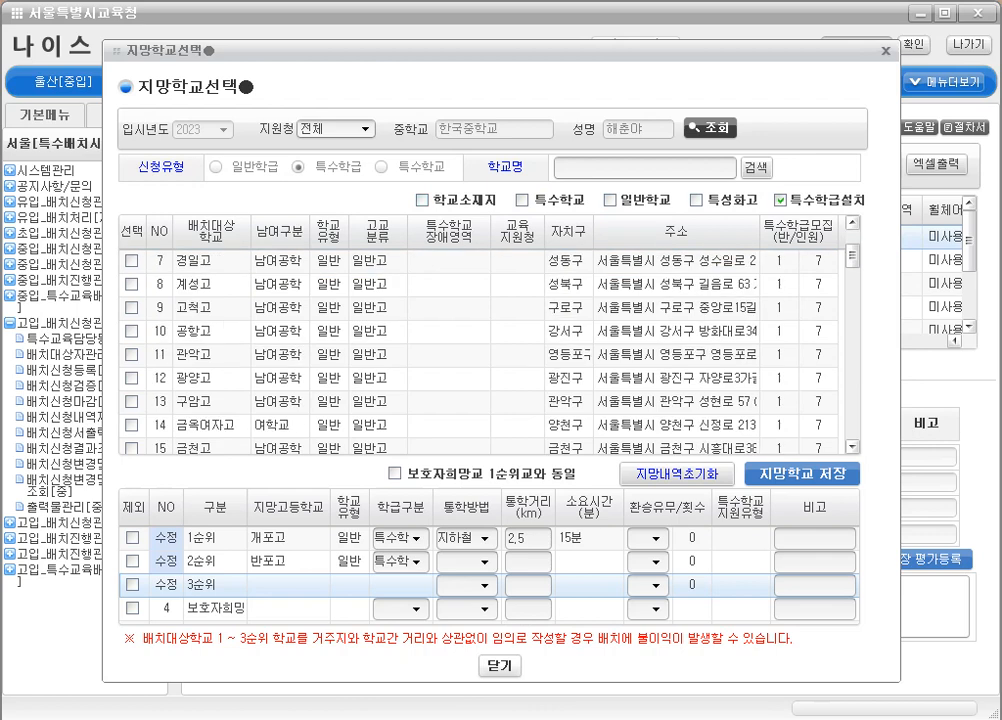
pyautogui.click(341, 405)
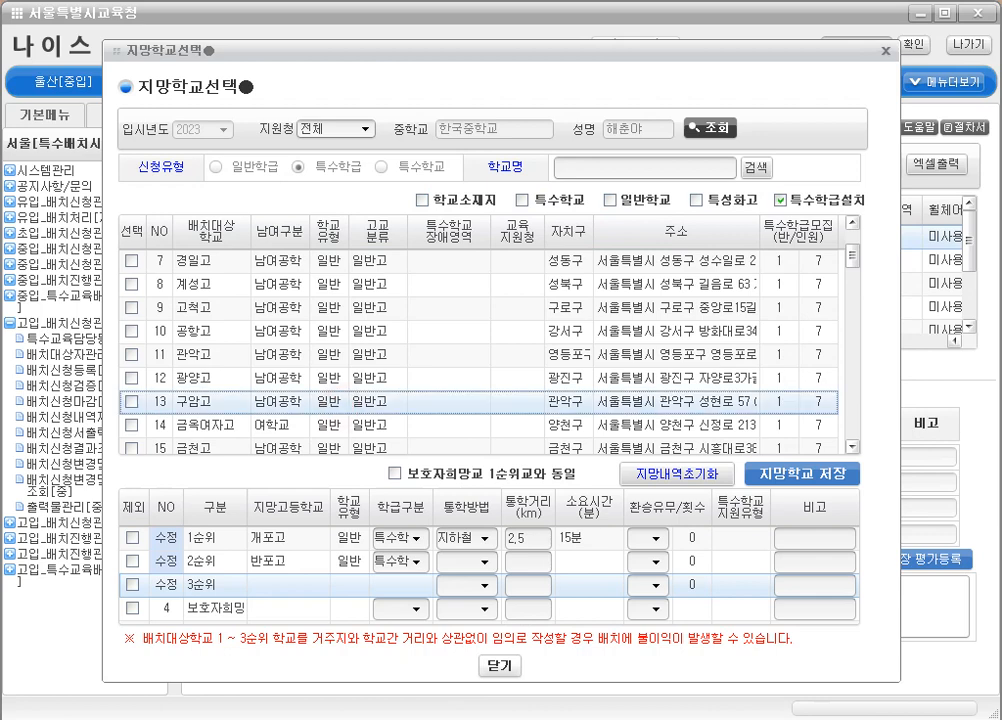
pyautogui.click(131, 402)
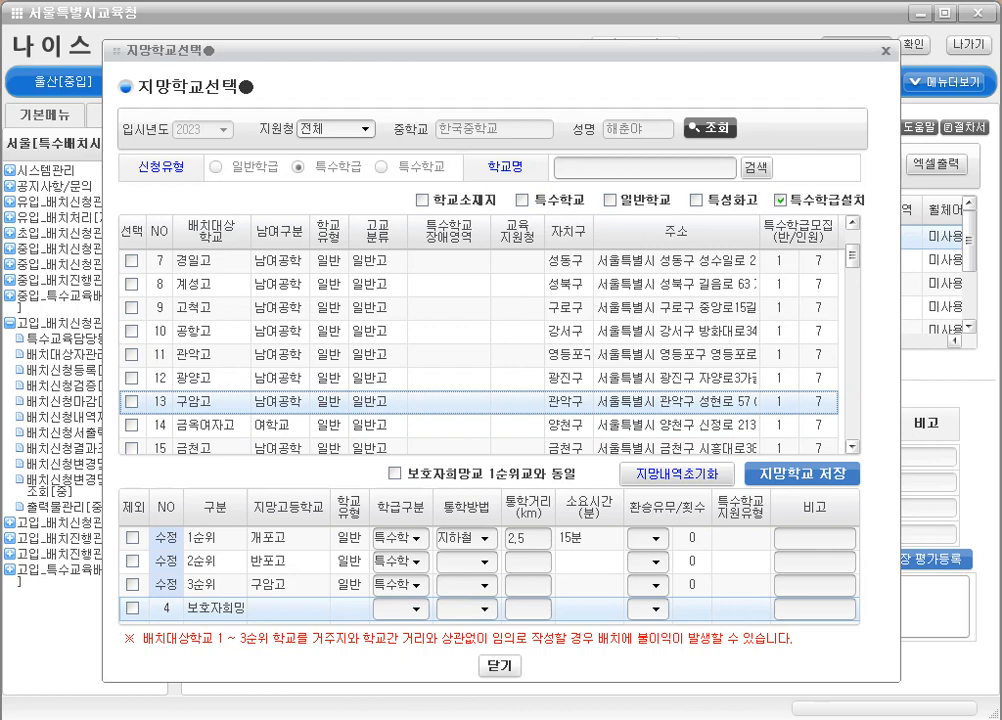
# Set the commute method to 지하철 for second-choice 반포고 and 도보 for third-choice 구암고.
pyautogui.click(290, 560)
pyautogui.click(290, 584)
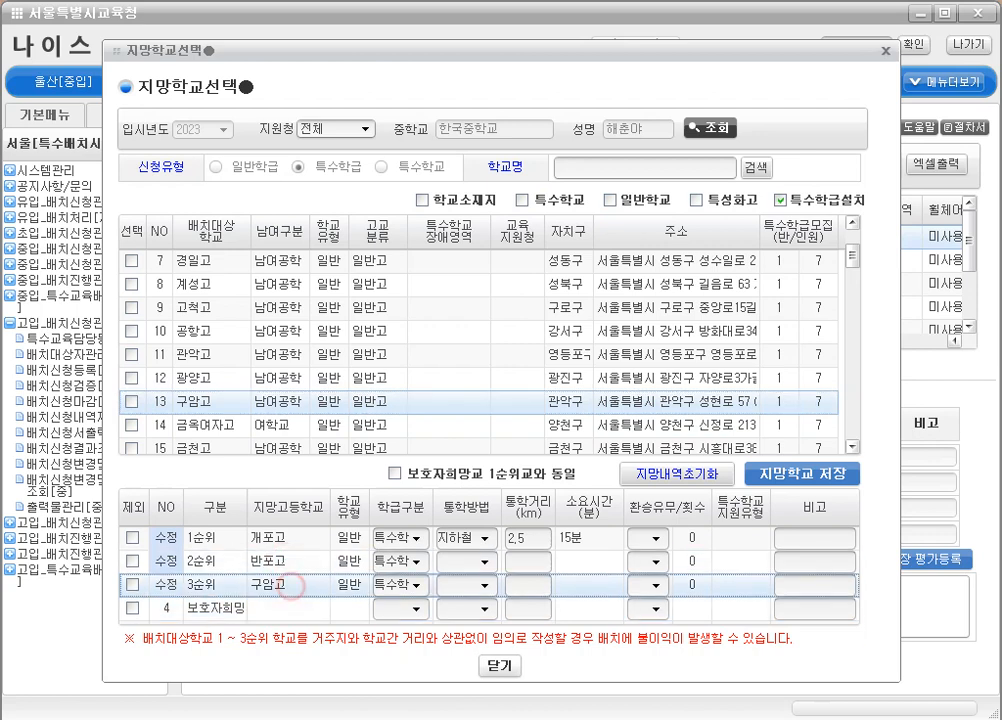
pyautogui.click(482, 560)
pyautogui.click(489, 561)
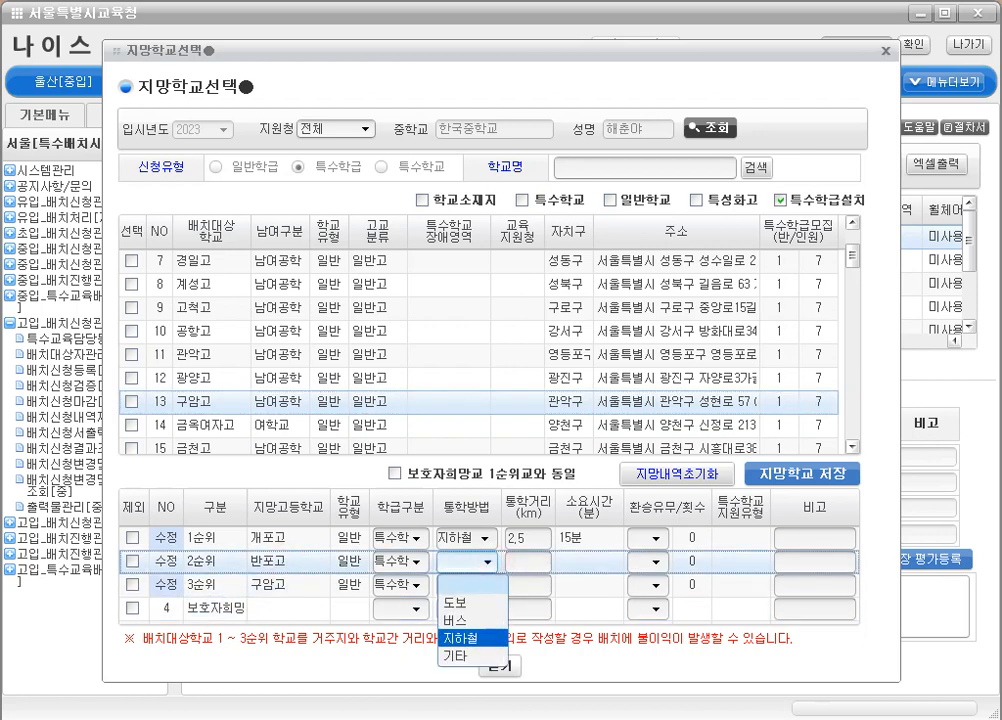
pyautogui.click(464, 636)
pyautogui.click(485, 590)
pyautogui.click(486, 588)
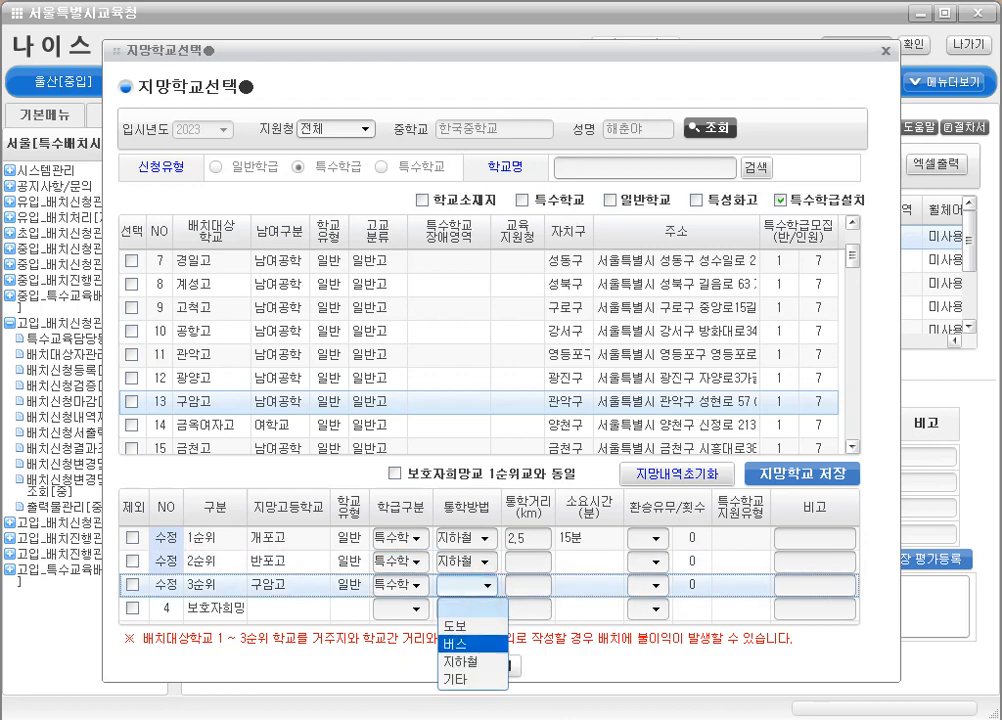
pyautogui.click(460, 625)
# Enter a commute of 3.5 km and 19 minutes for the second choice, and 5.5 km and 22 minutes for the third choice.
pyautogui.click(528, 561)
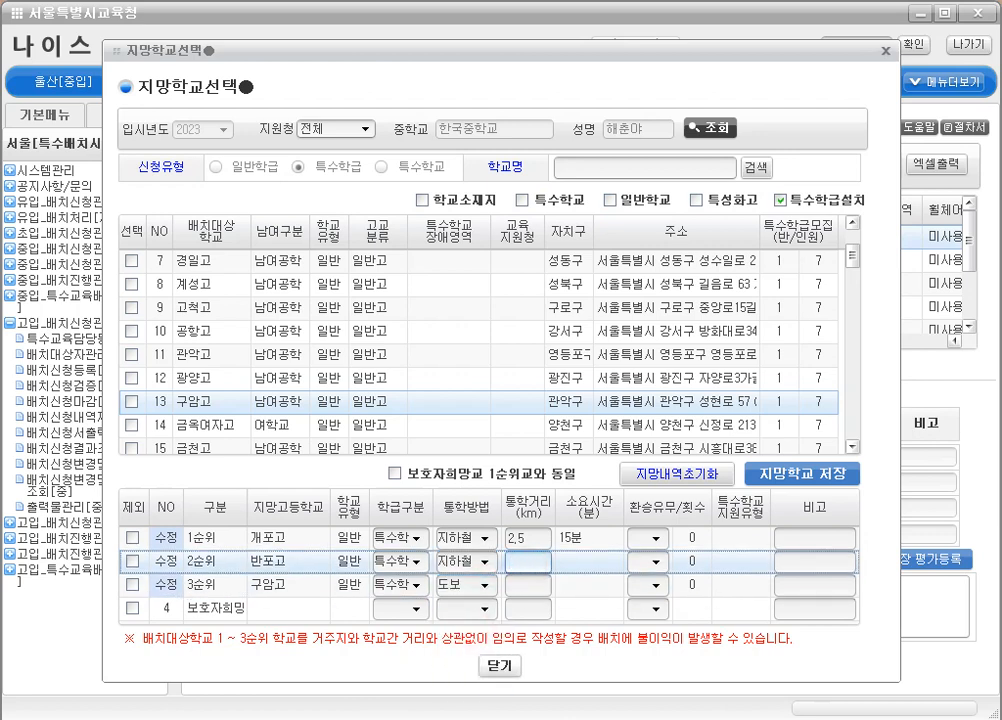
pyautogui.write('3.5')
pyautogui.click(546, 583)
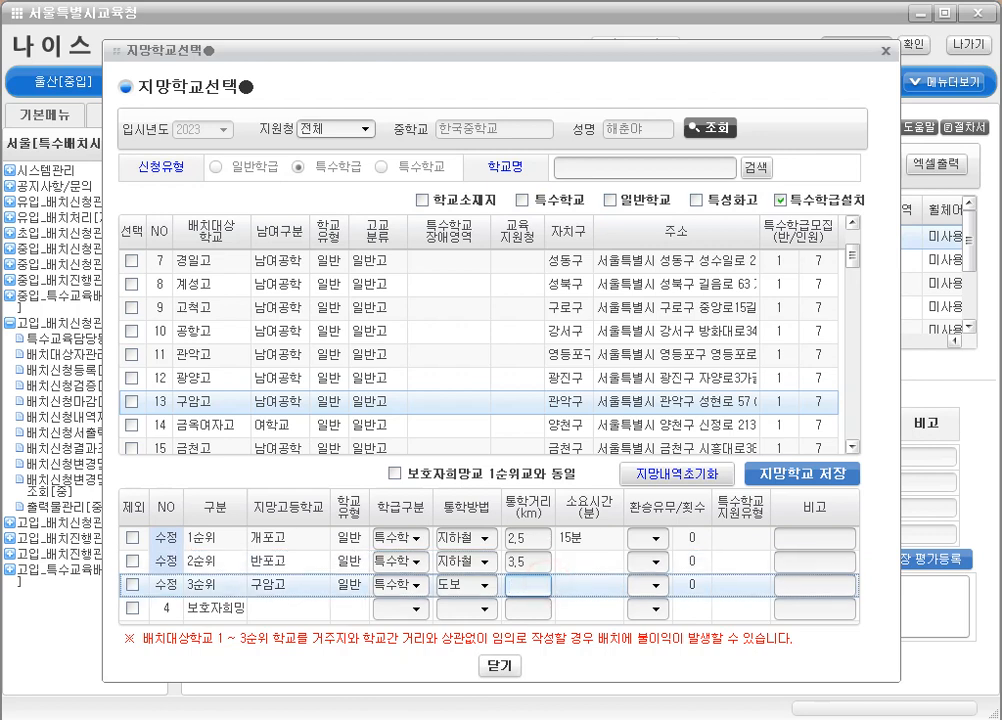
pyautogui.write('5.5')
pyautogui.click(589, 561)
pyautogui.write('19')
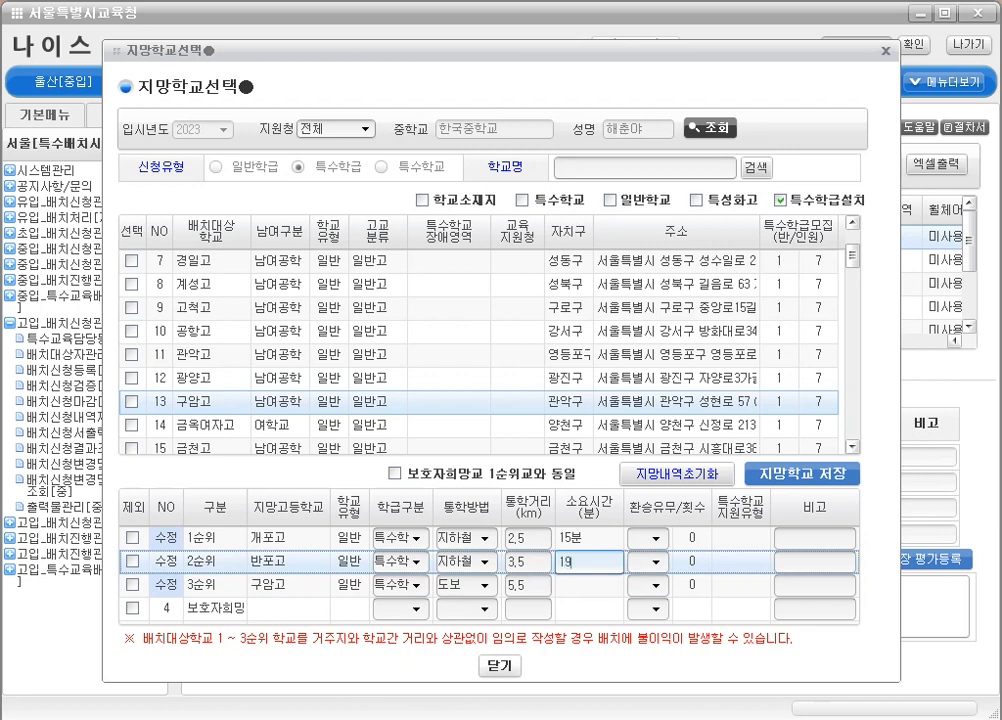
pyautogui.click(590, 585)
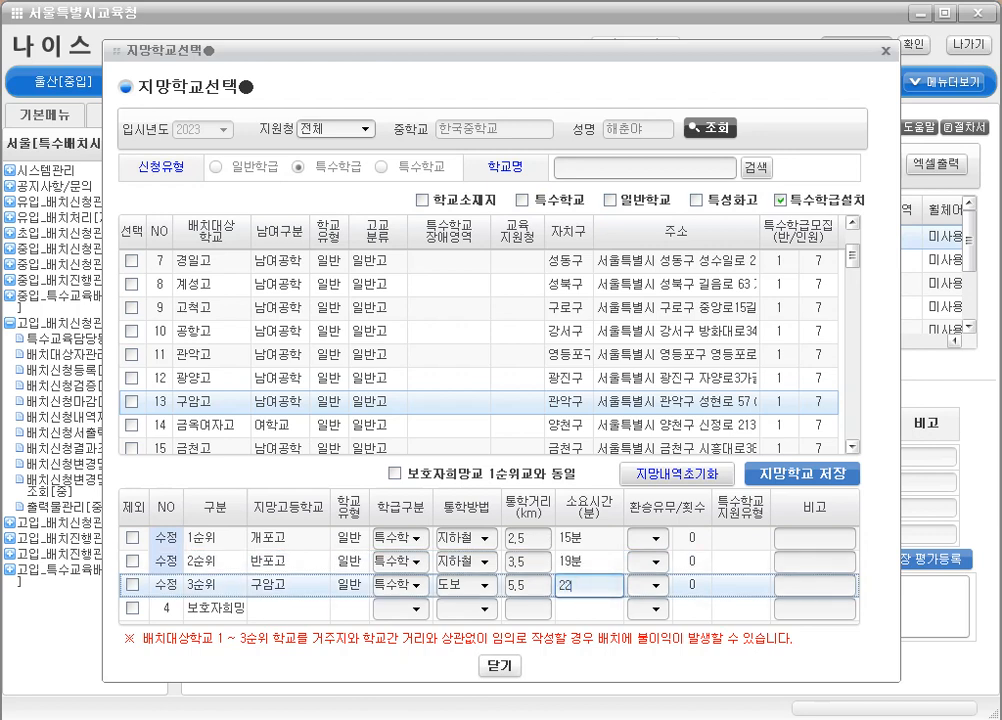
pyautogui.click(590, 608)
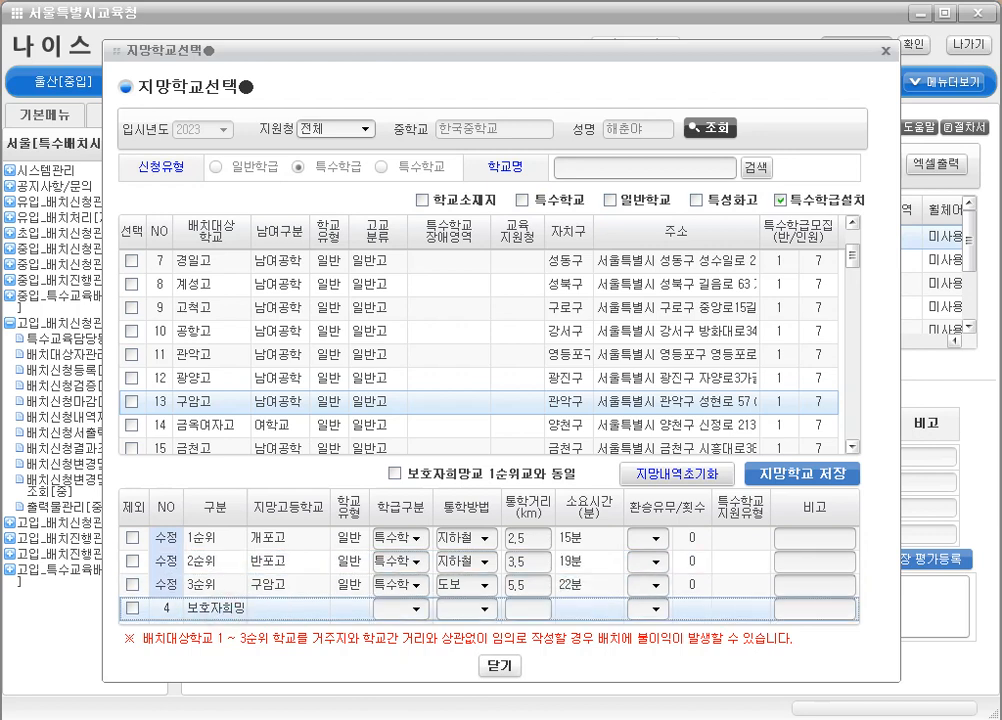
# Make the guardian's preferred school (보호자희망) the same as the first-choice school.
pyautogui.click(236, 538)
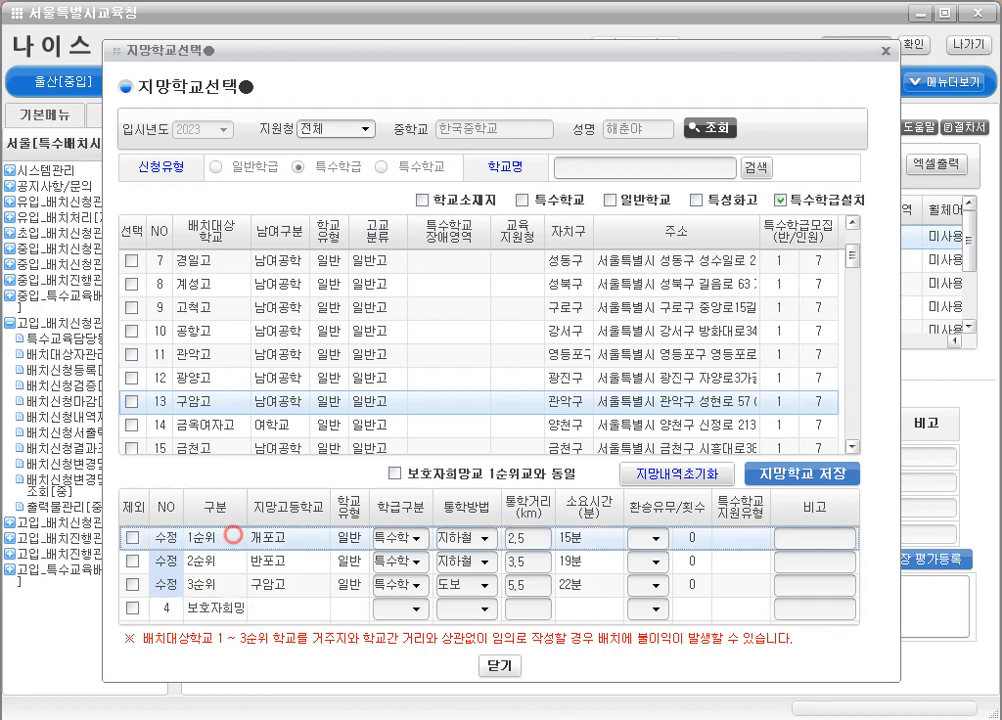
pyautogui.click(232, 608)
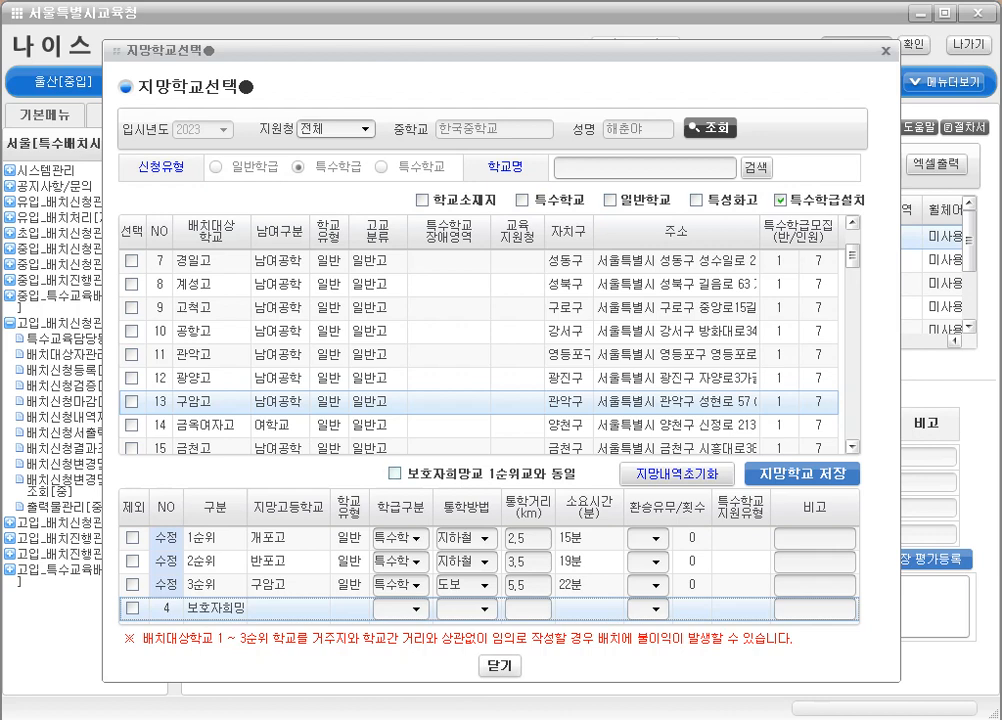
pyautogui.click(395, 472)
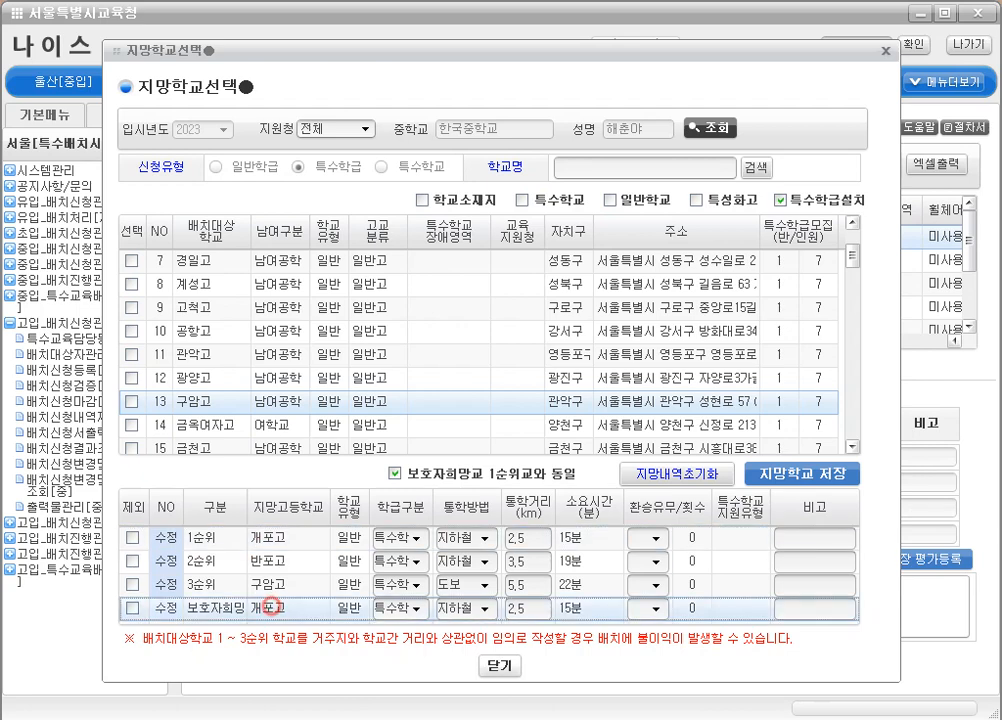
# Save the three ranked schools and the guardian's preferred school.
pyautogui.click(268, 608)
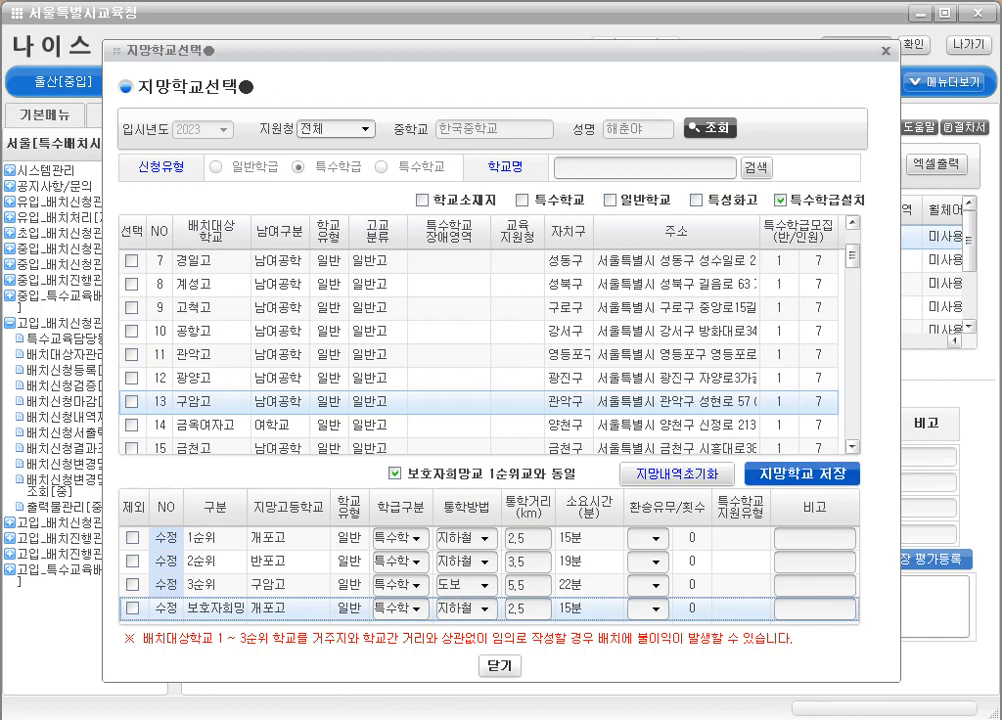
pyautogui.click(505, 405)
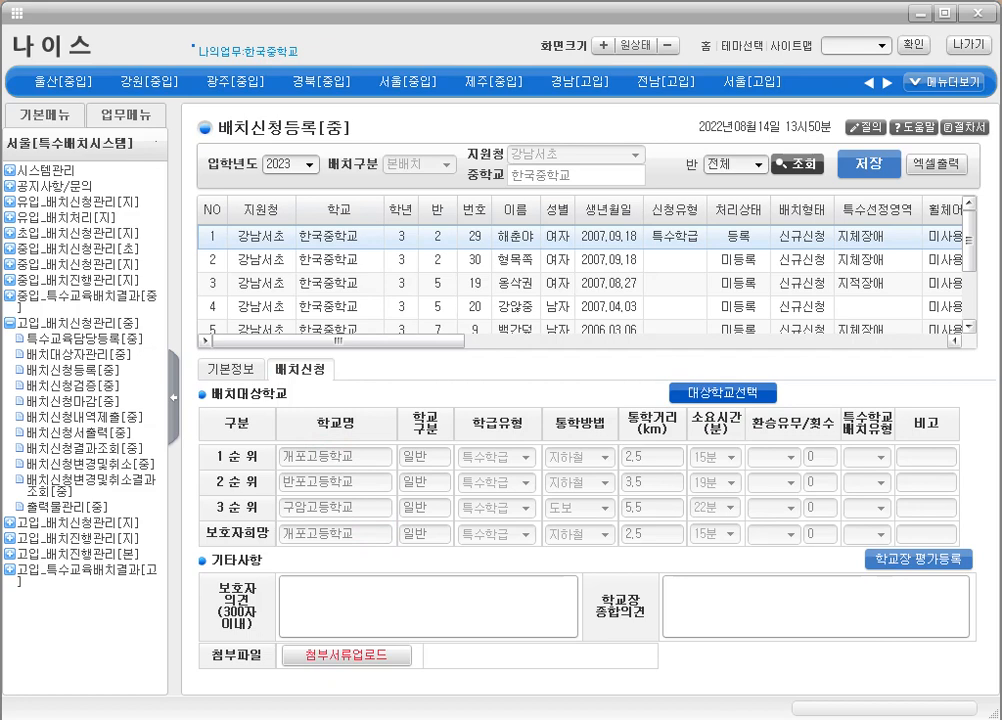
# Reopen the target school selection, set third-choice 구암고등학교 to a commute of 3.5 km and 19 minutes, and save.
pyautogui.click(752, 391)
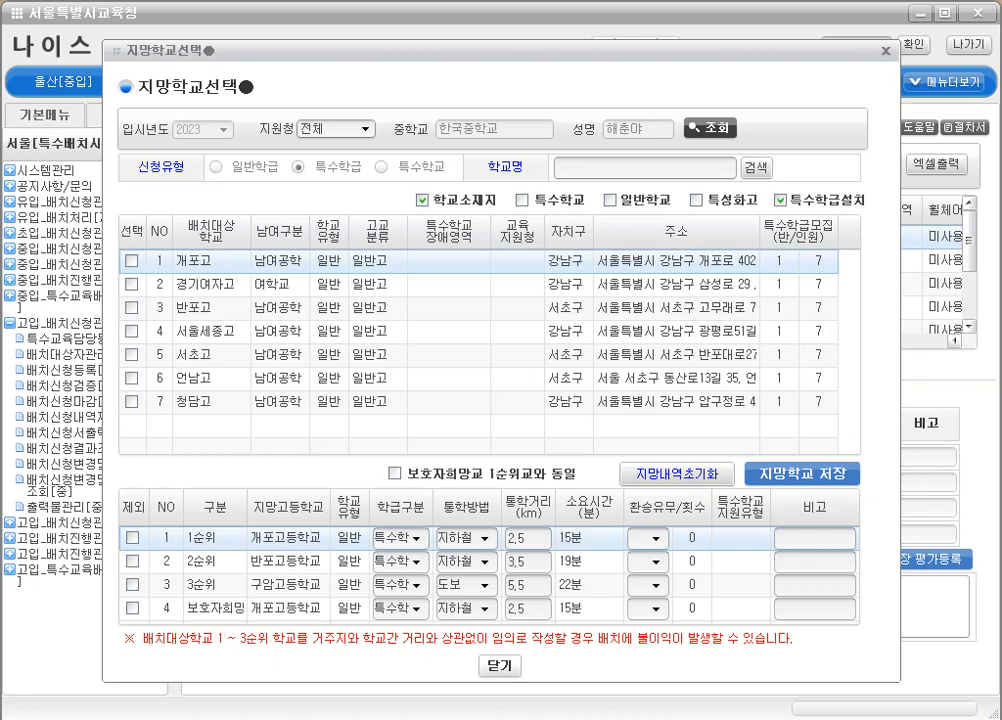
pyautogui.doubleClick(521, 586)
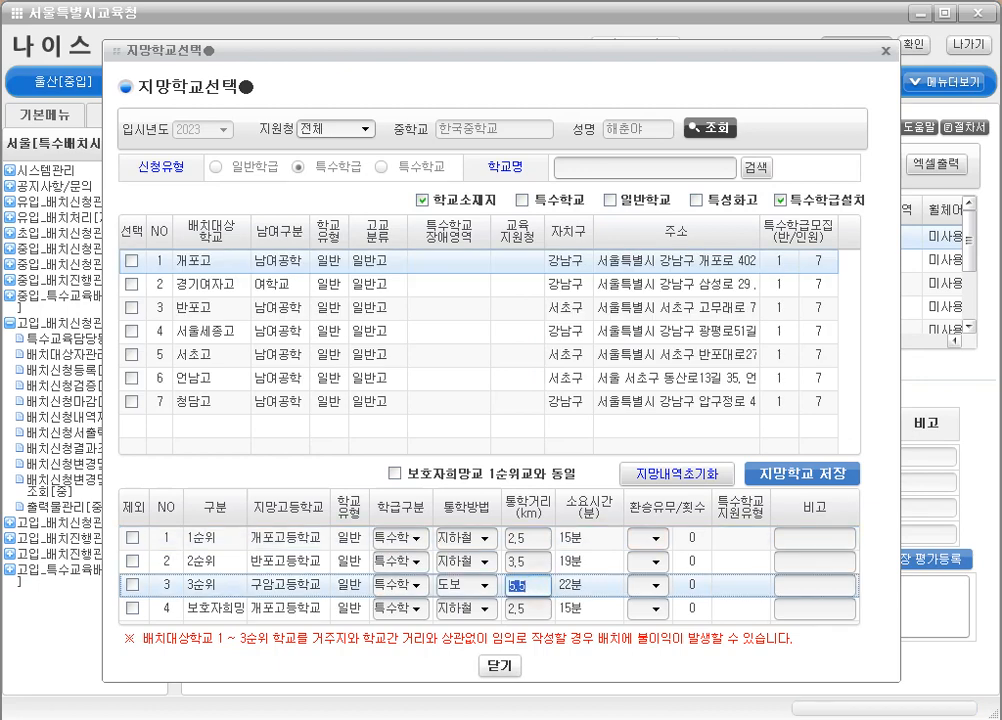
pyautogui.write('3,5')
pyautogui.press('Tab')
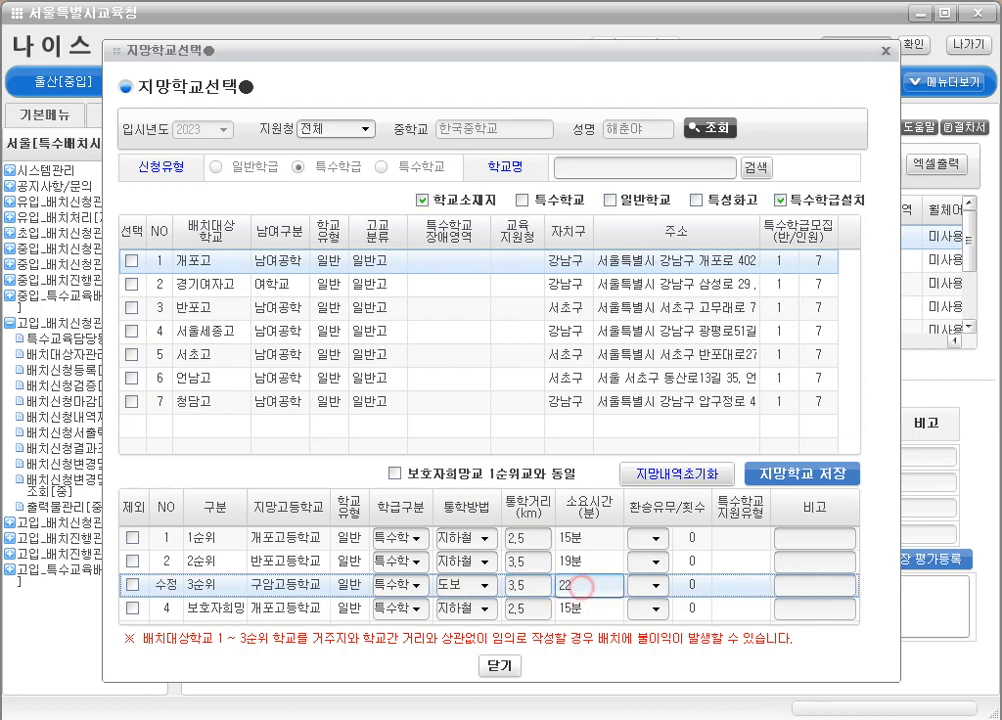
pyautogui.write('19분')
pyautogui.click(766, 472)
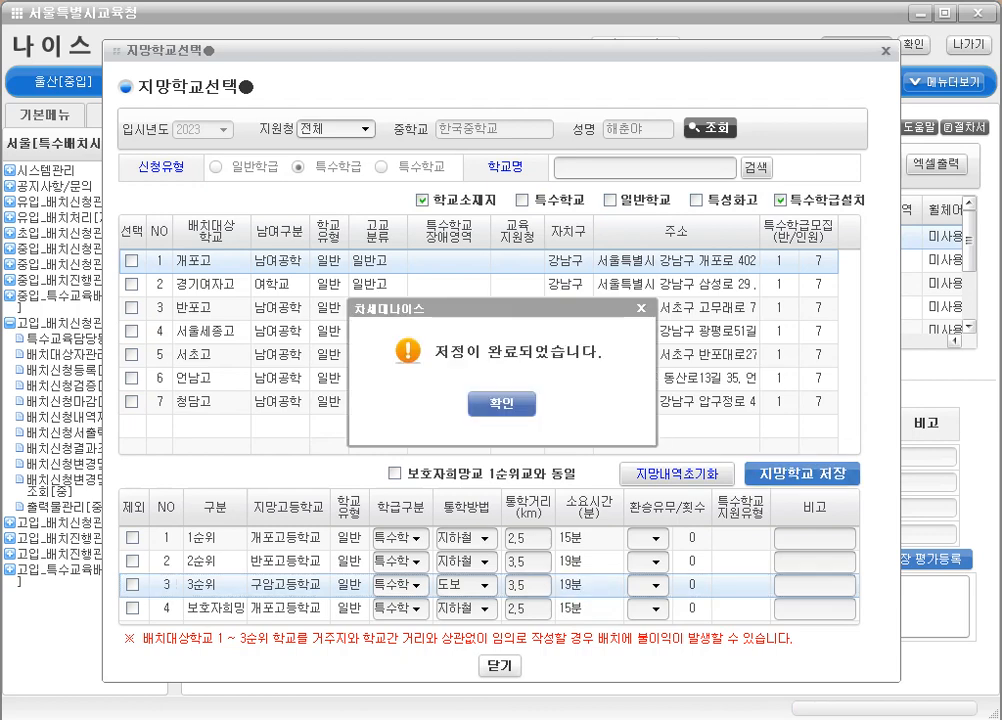
pyautogui.click(501, 402)
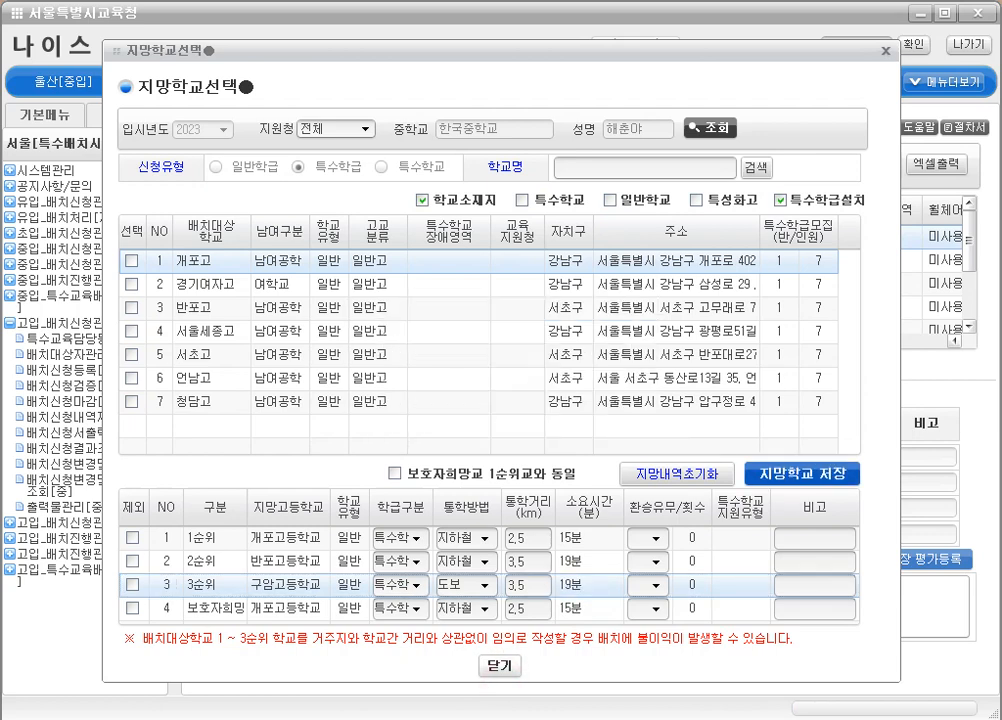
# Change the commute method of third-choice 구암고등학교 to 지하철 and save the selection.
pyautogui.click(290, 561)
pyautogui.click(288, 585)
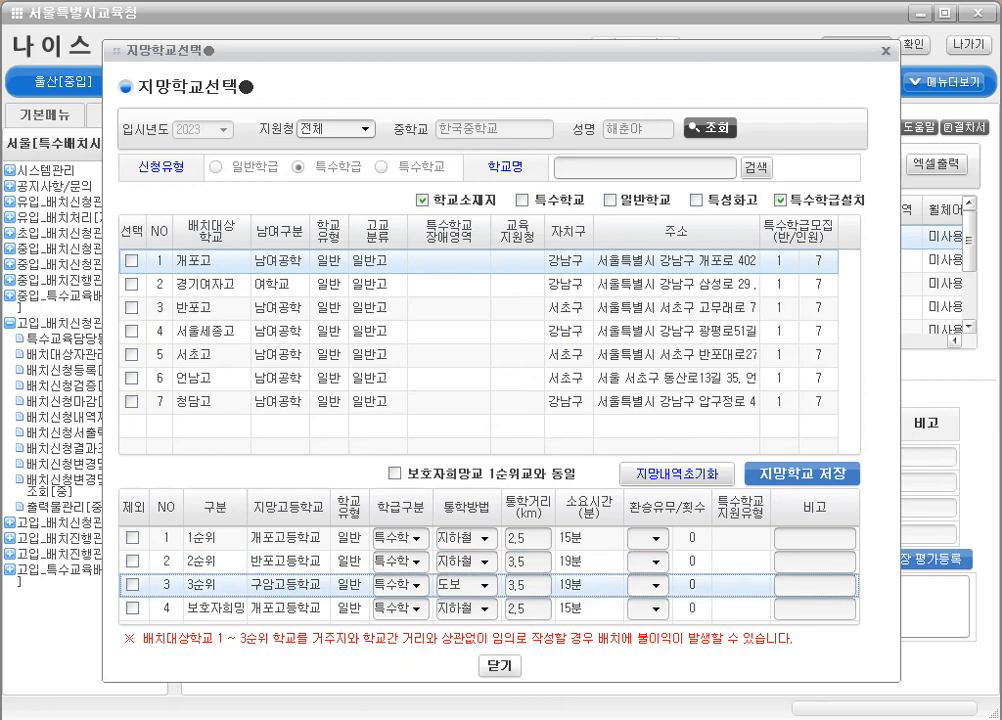
pyautogui.click(487, 585)
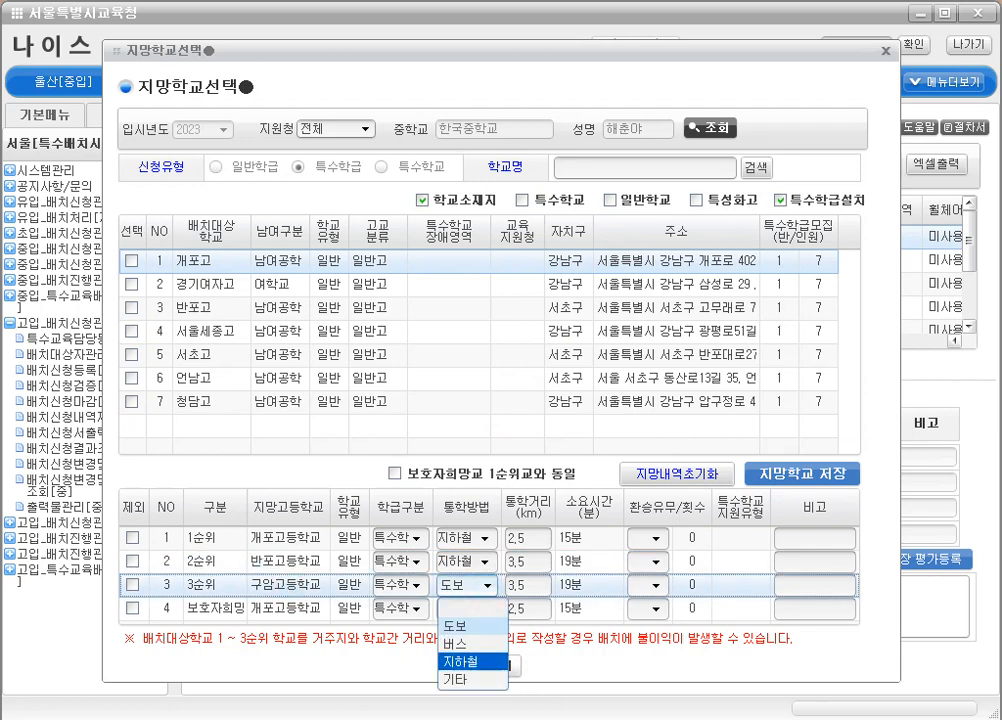
pyautogui.click(473, 661)
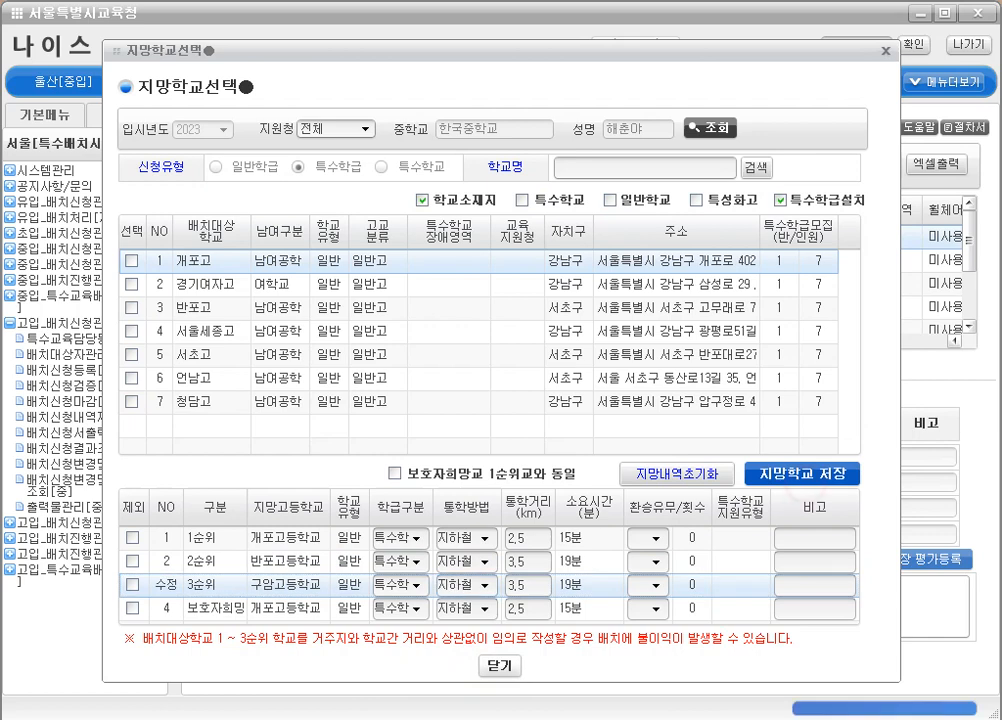
pyautogui.click(802, 473)
pyautogui.click(503, 403)
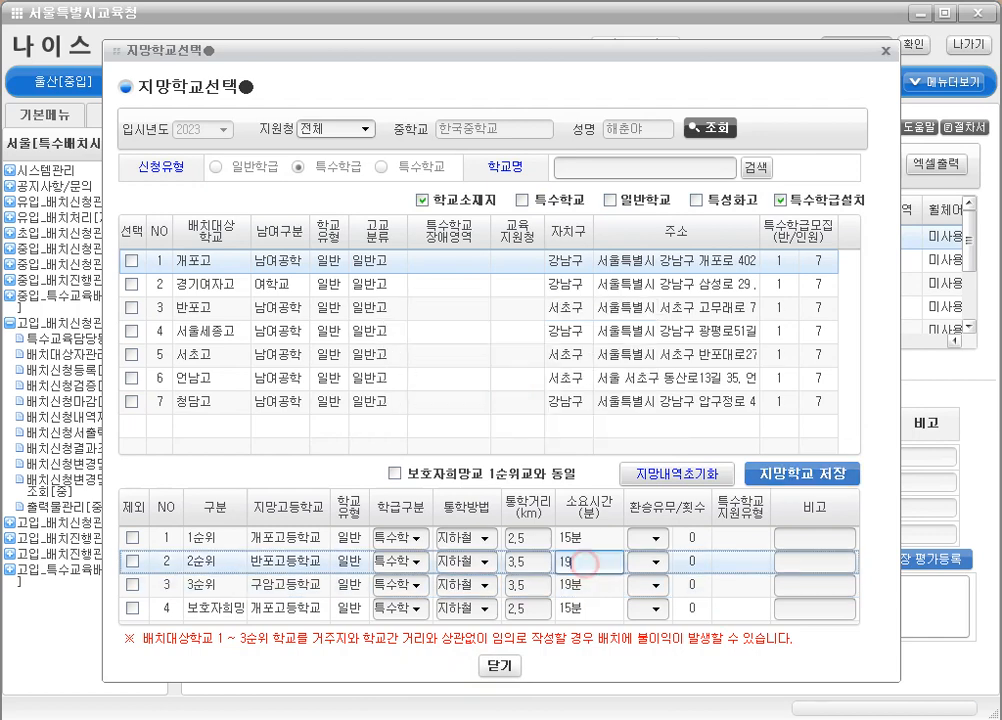
# Compare the commute methods, distances and times of the ranked schools, especially the second and third choices.
pyautogui.click(588, 588)
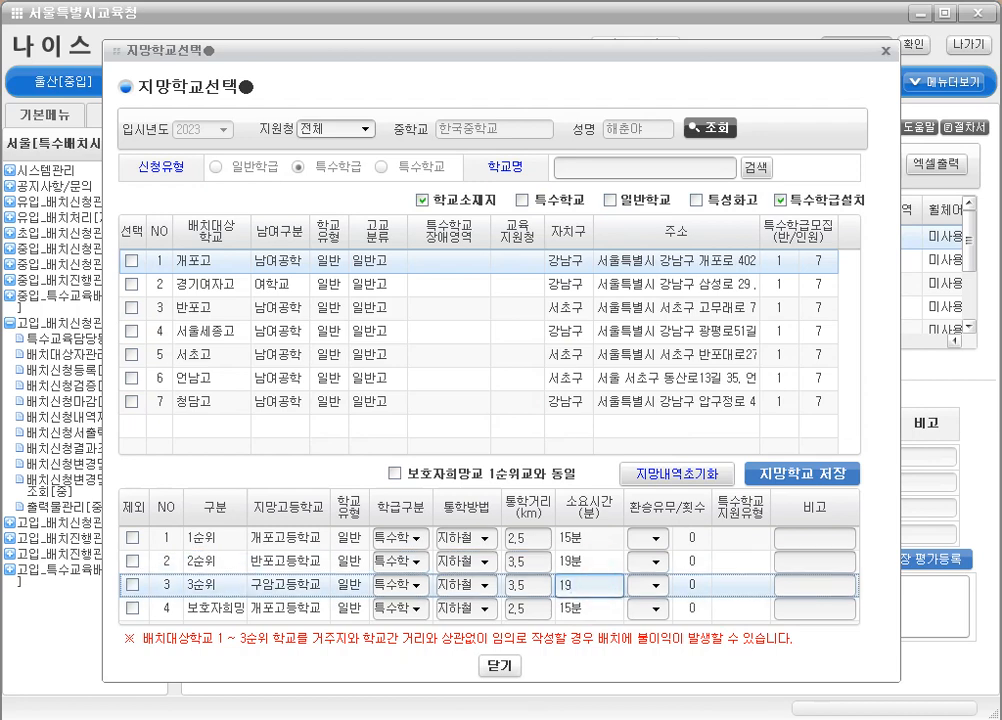
pyautogui.click(602, 558)
pyautogui.click(591, 594)
pyautogui.click(601, 568)
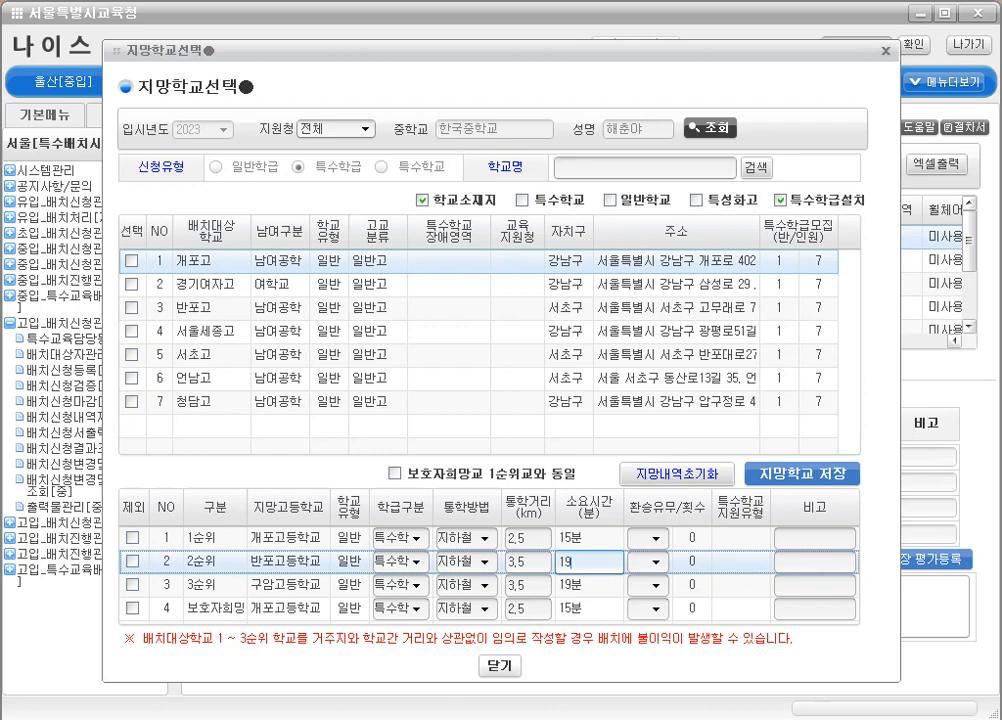
pyautogui.click(738, 585)
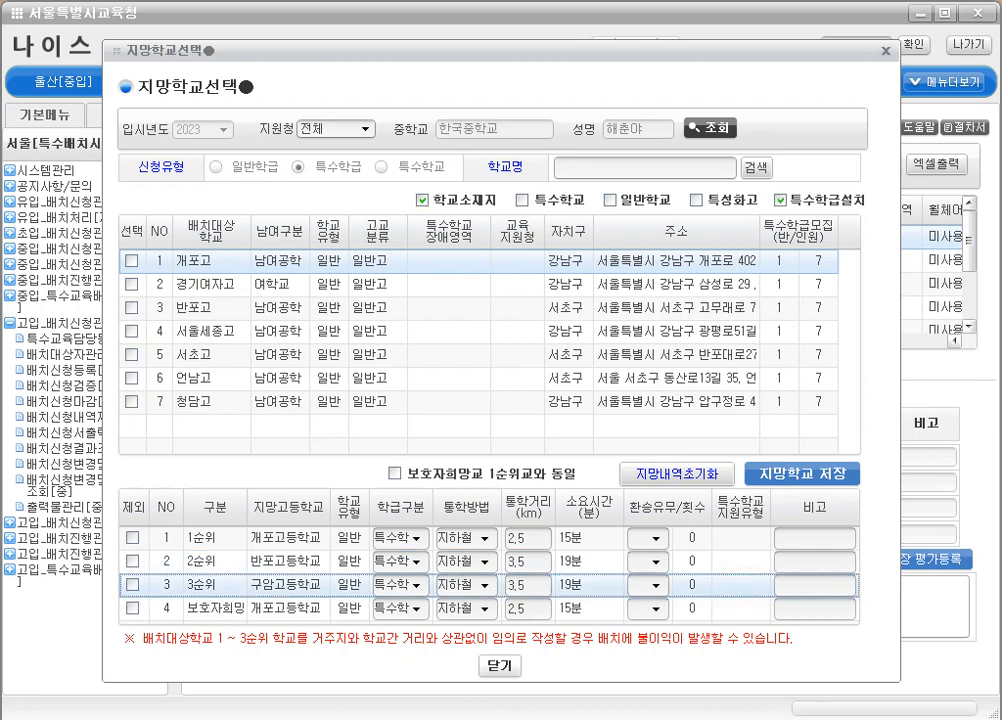
pyautogui.click(300, 557)
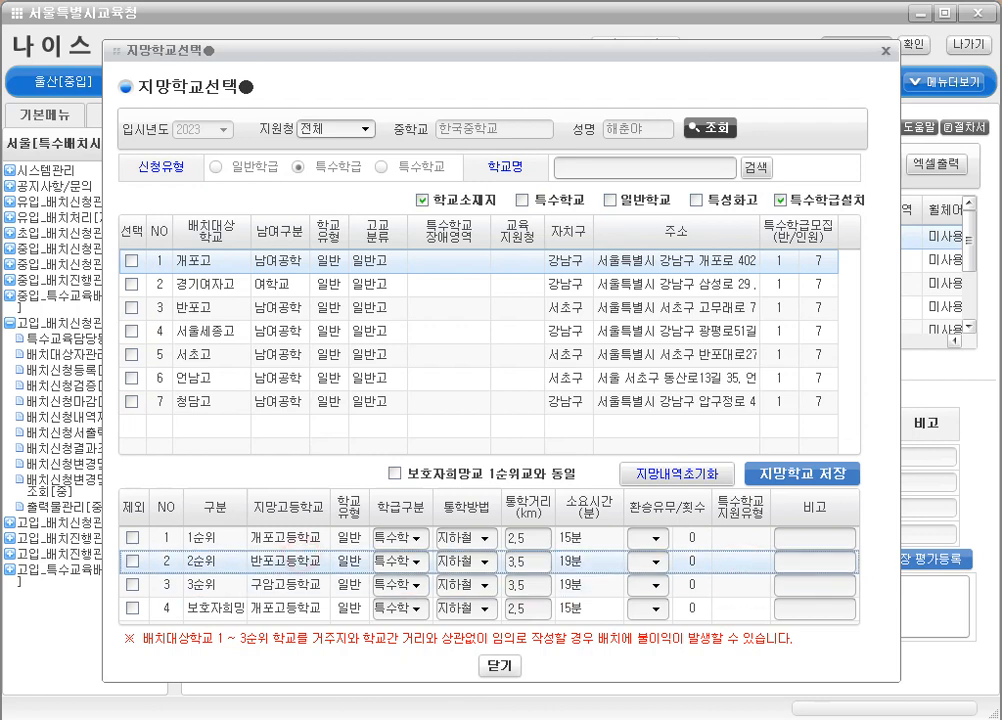
pyautogui.click(305, 586)
pyautogui.click(309, 565)
pyautogui.click(306, 540)
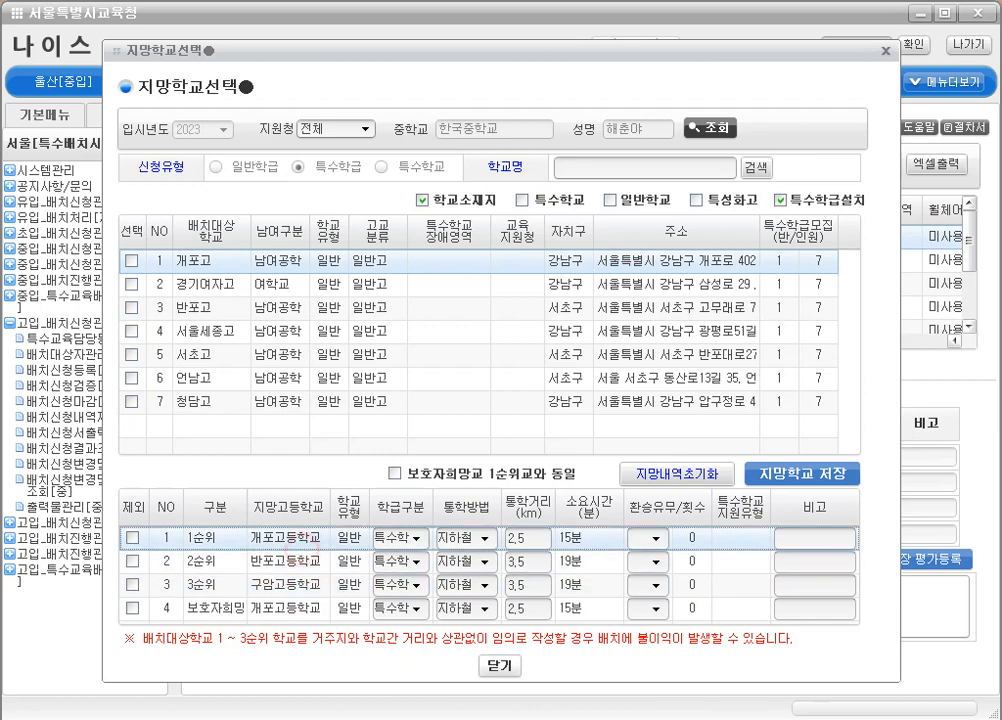
pyautogui.click(305, 606)
pyautogui.click(294, 541)
pyautogui.click(293, 587)
pyautogui.click(290, 541)
pyautogui.click(285, 564)
pyautogui.click(281, 587)
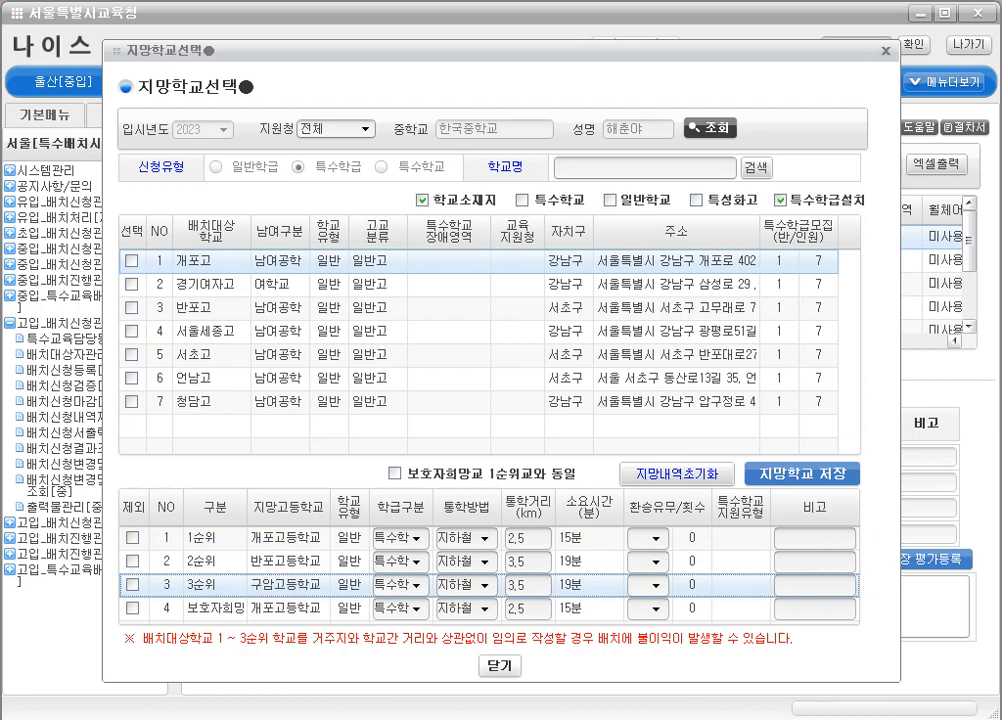
pyautogui.click(314, 538)
pyautogui.click(305, 584)
pyautogui.click(304, 607)
pyautogui.click(300, 584)
pyautogui.click(298, 560)
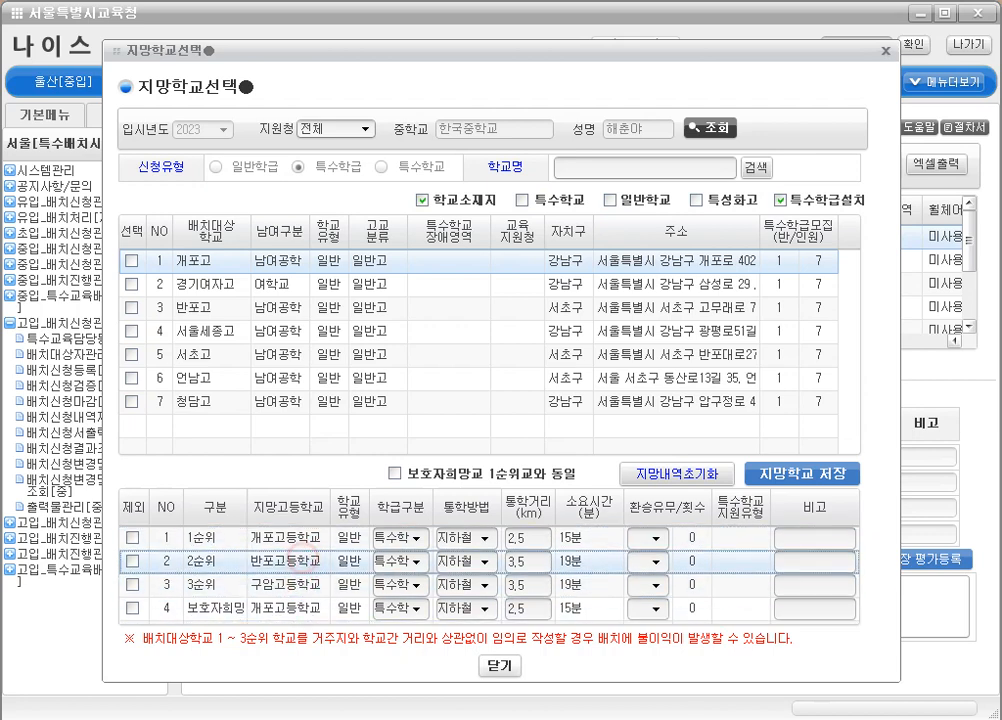
pyautogui.click(306, 586)
pyautogui.click(323, 641)
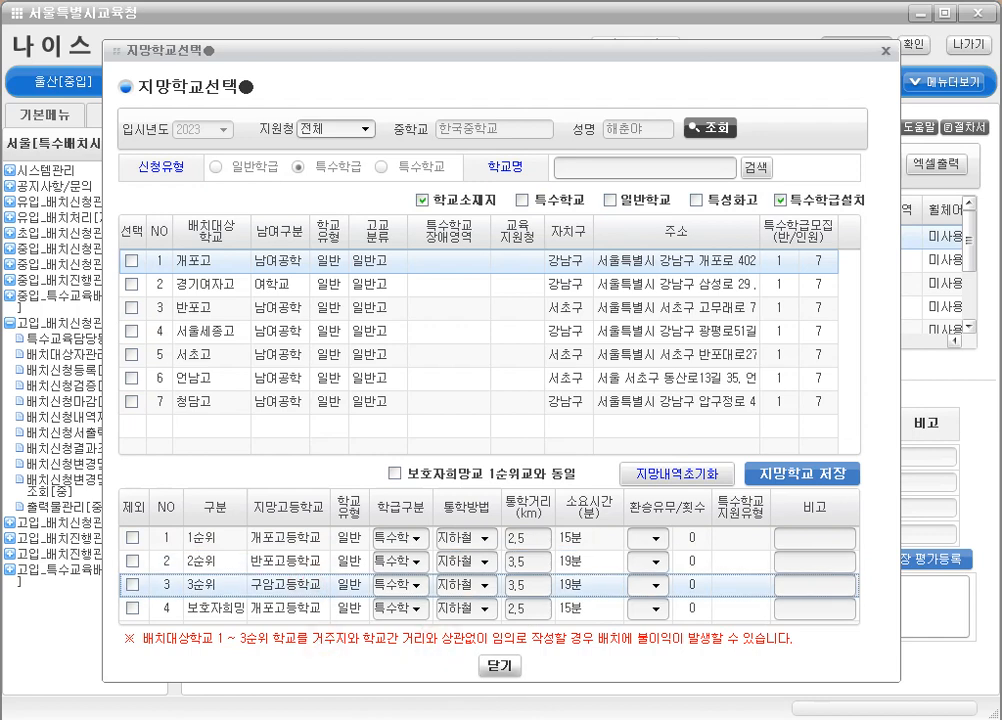
# Close the school selection and enter "보호자 의견......" as the guardian's opinion.
pyautogui.click(500, 666)
pyautogui.click(385, 600)
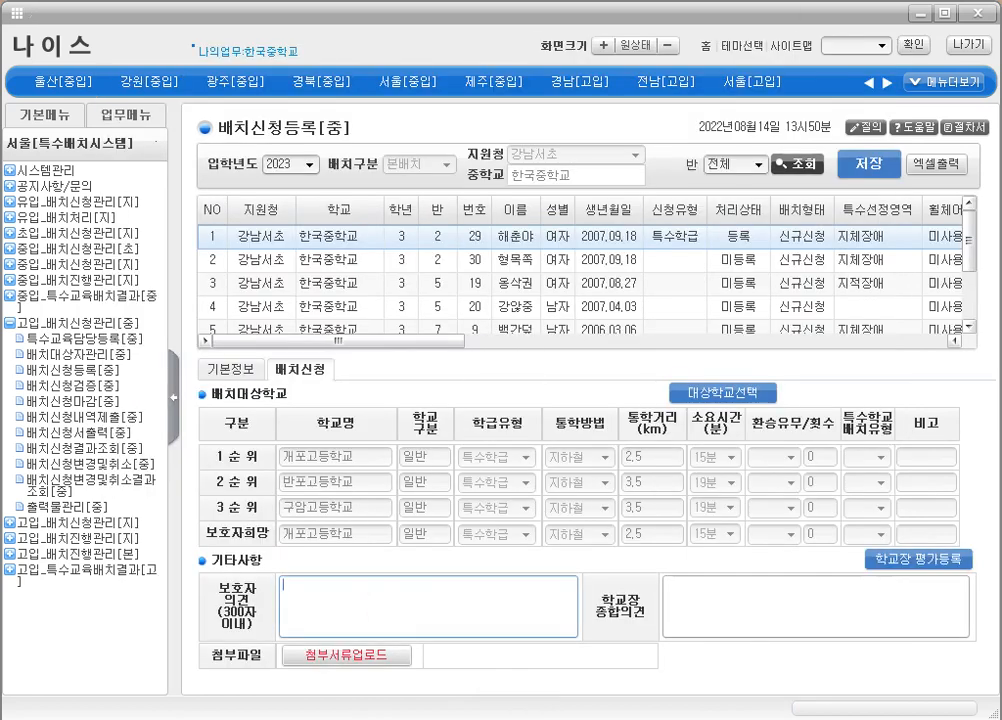
pyautogui.write('보호자')
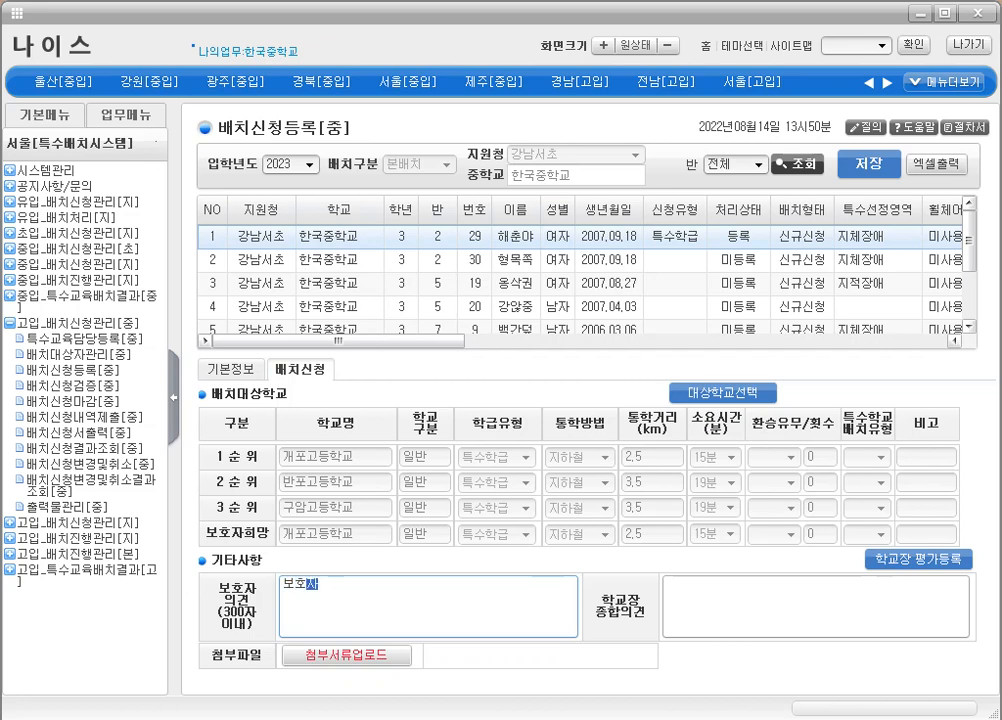
pyautogui.write(' 의견......')
pyautogui.click(375, 607)
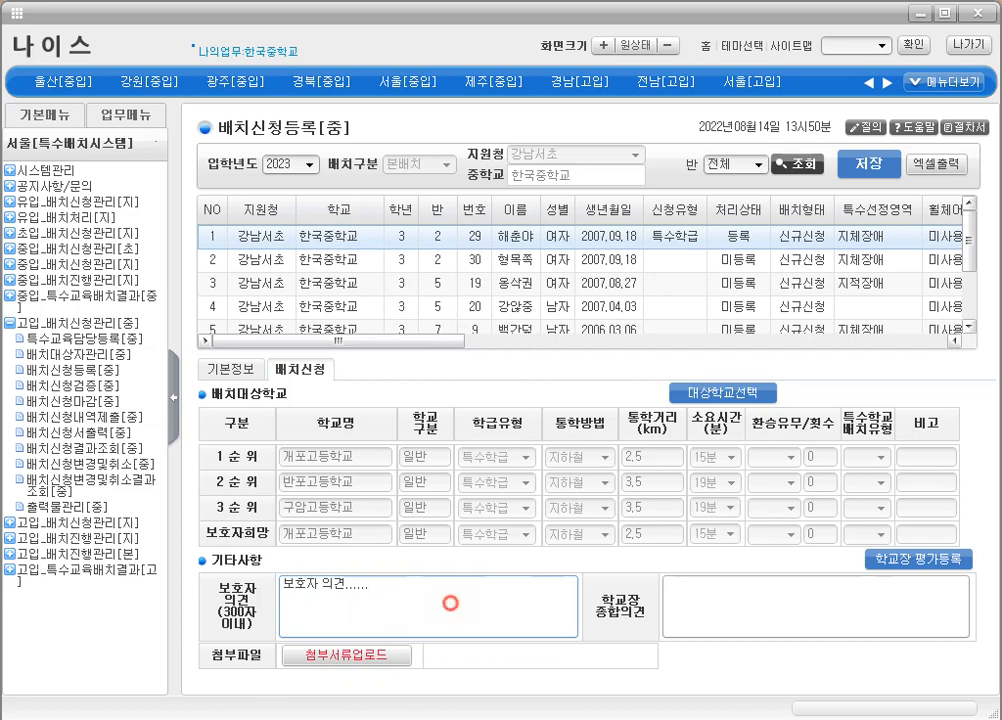
pyautogui.moveTo(450, 602); pyautogui.dragTo(281, 584)
pyautogui.moveTo(497, 616); pyautogui.dragTo(281, 584)
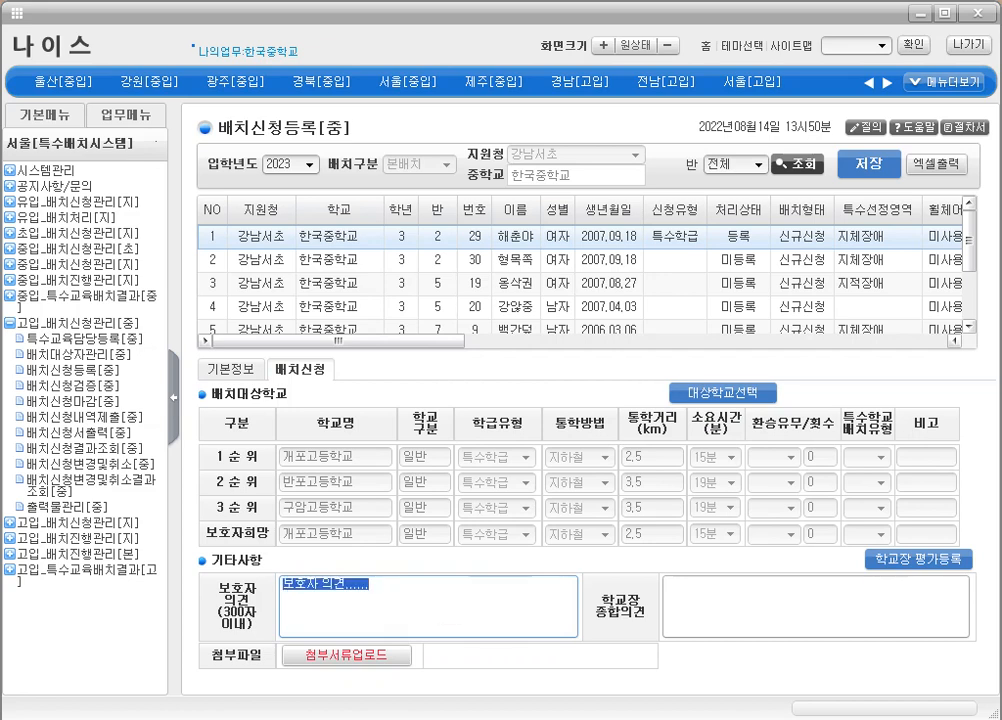
pyautogui.click(500, 616)
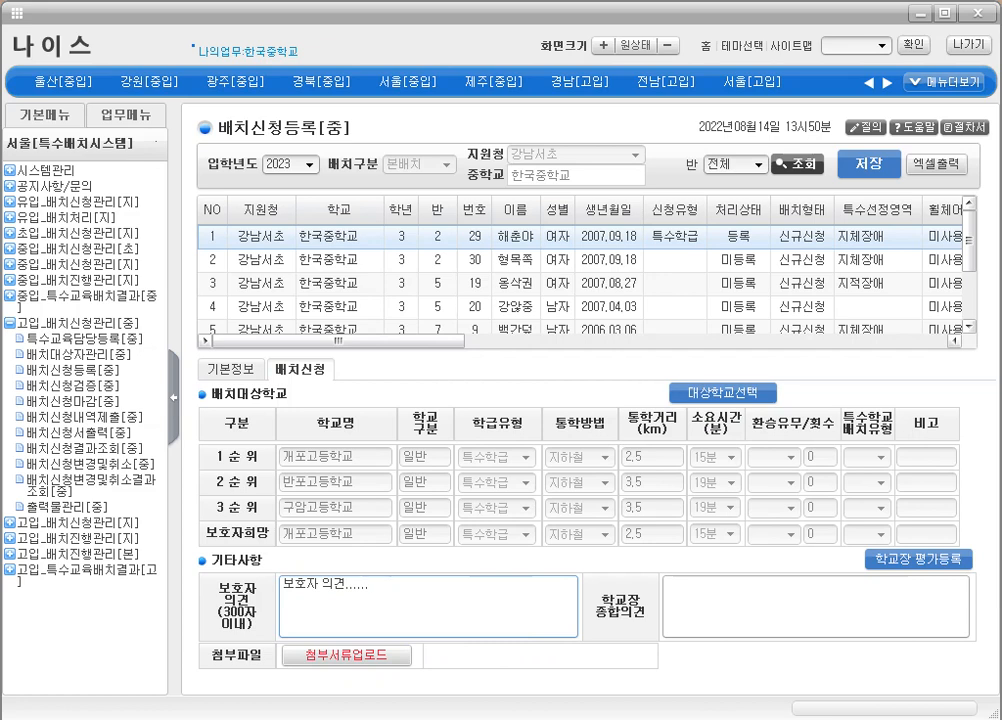
pyautogui.moveTo(470, 604); pyautogui.dragTo(454, 570)
pyautogui.click(463, 604)
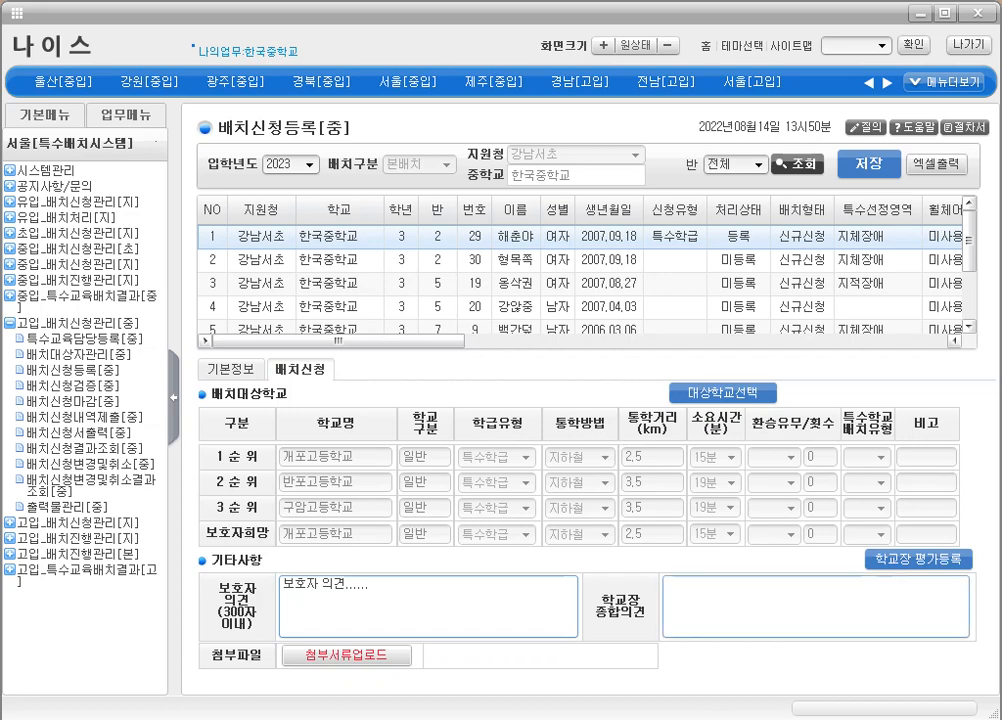
# Enter "학교장 종합의견......" as the principal's overall opinion (학교장 종합의견).
pyautogui.click(811, 615)
pyautogui.write('하교장 점')
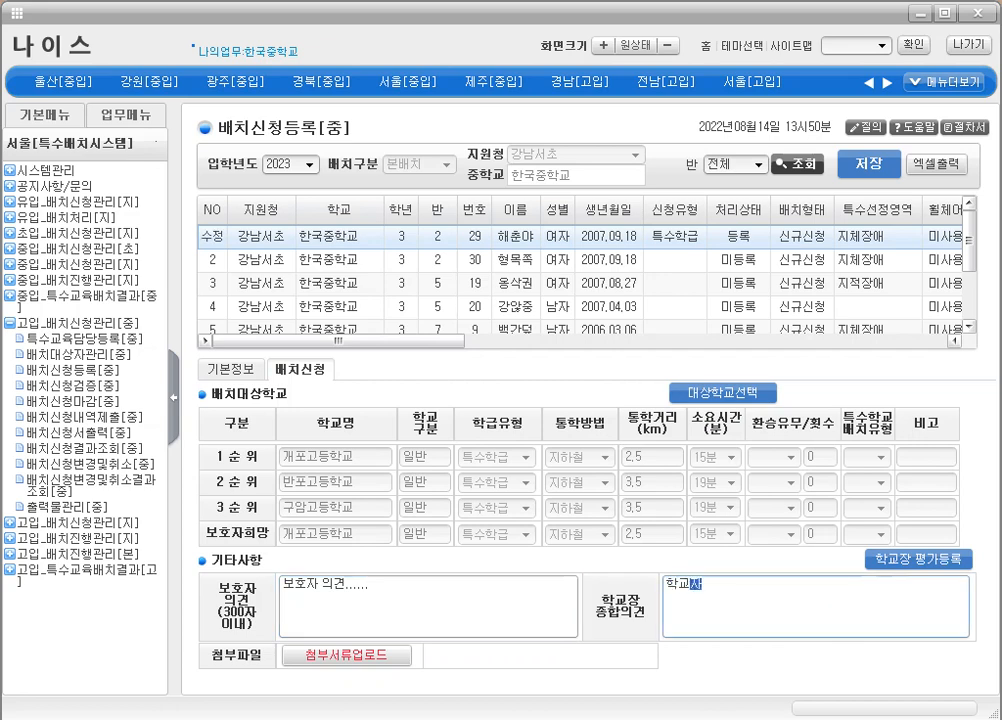
pyautogui.write('합의')
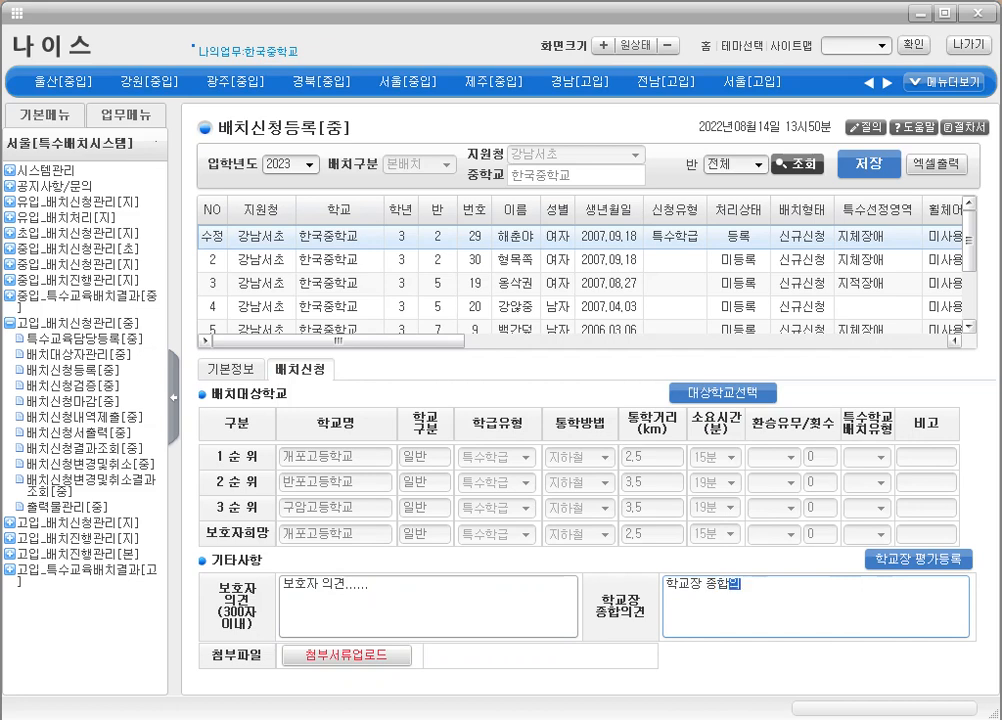
pyautogui.write('견......')
pyautogui.click(757, 614)
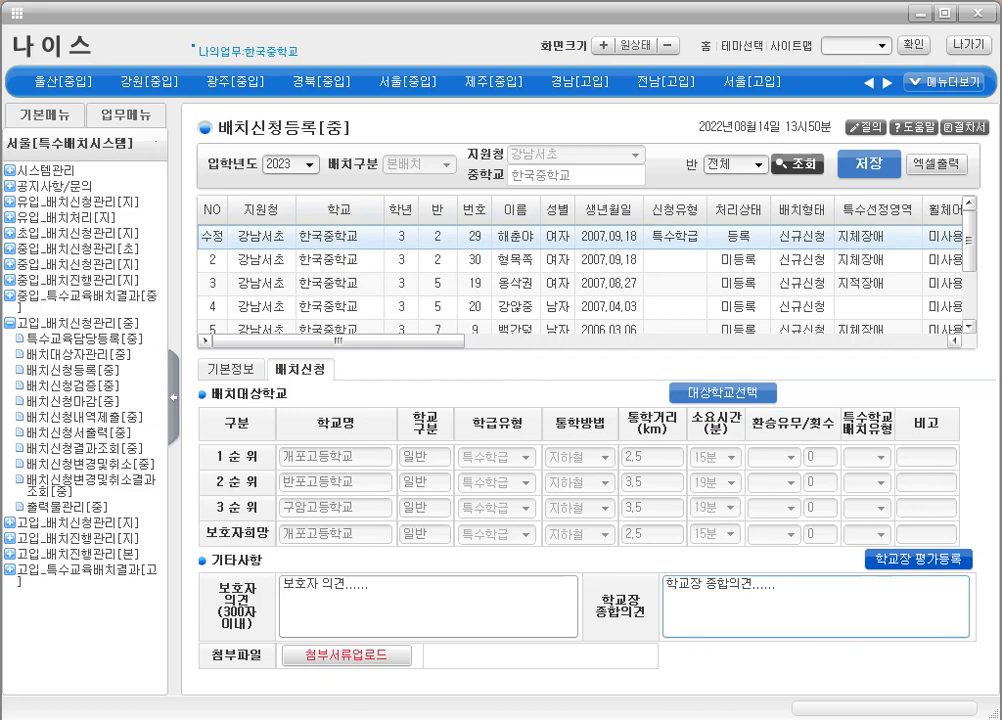
# Open the principal's evaluation (학교장 평가) and rate items 1 and 2 as 2 and item 3 as 4.
pyautogui.click(906, 566)
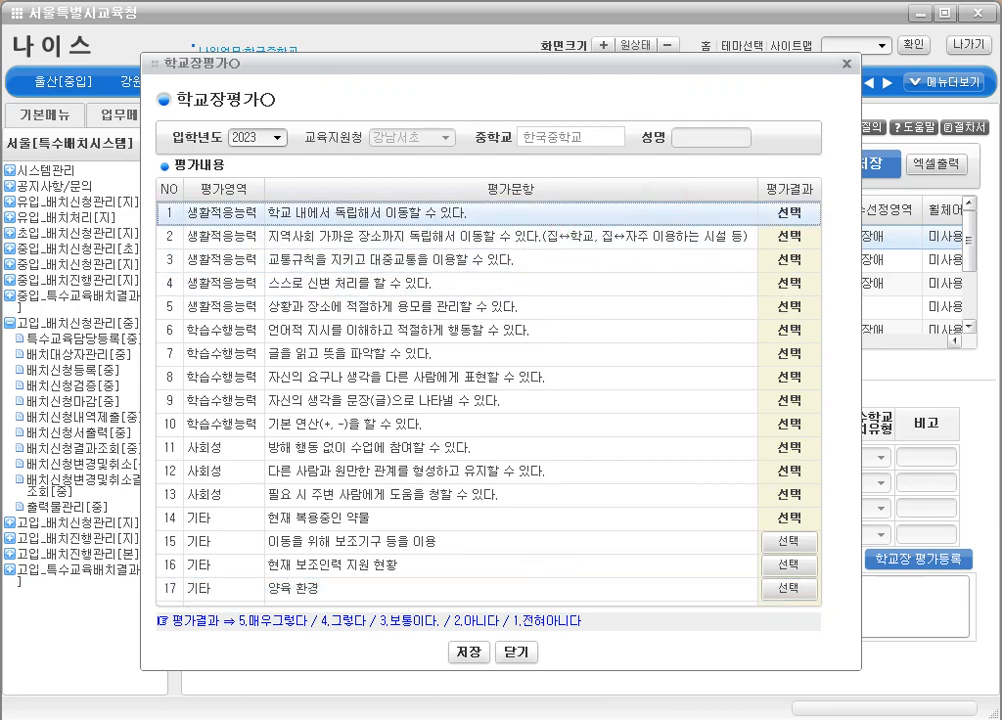
pyautogui.click(789, 213)
pyautogui.click(810, 213)
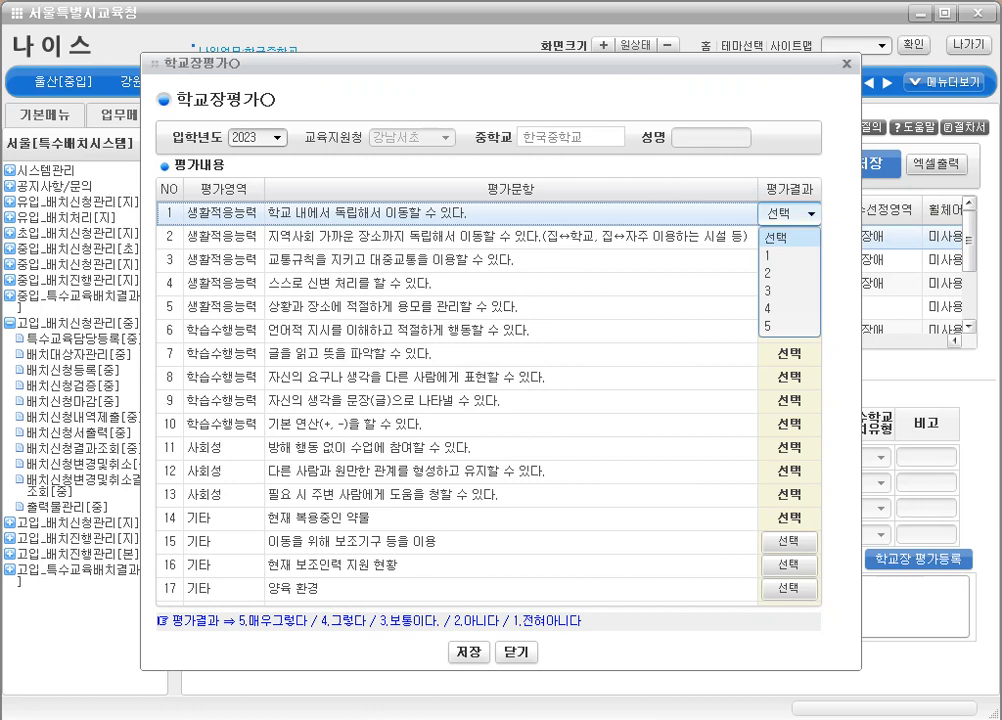
pyautogui.click(769, 272)
pyautogui.click(801, 238)
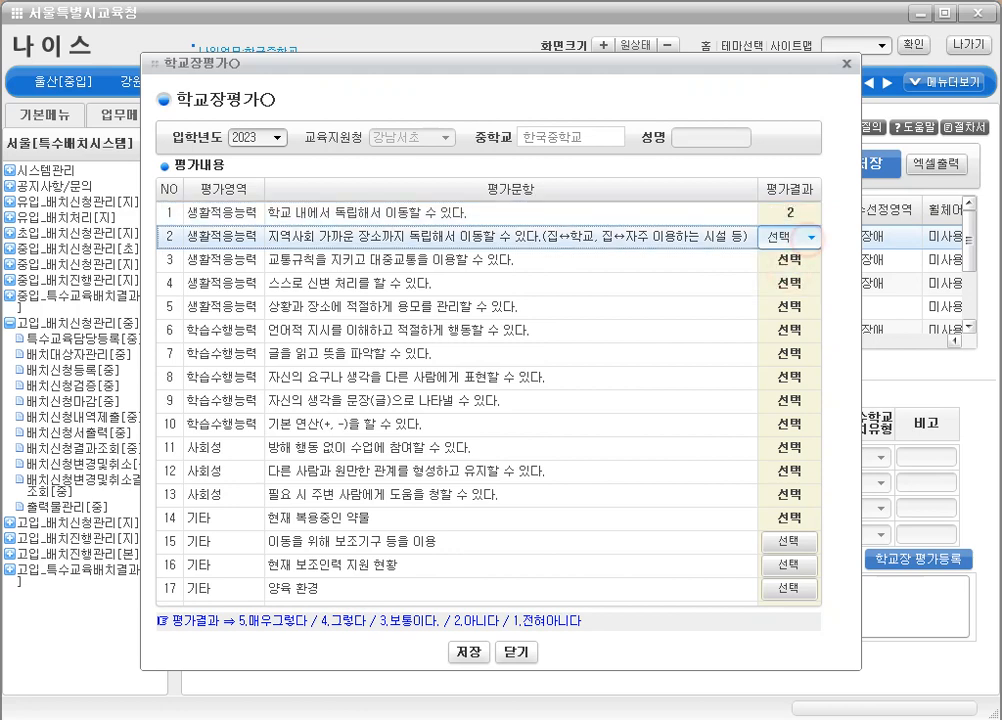
pyautogui.press('2')
pyautogui.click(801, 262)
pyautogui.press('2')
pyautogui.scroll(-2, 811, 262)
# Rate evaluation items 4 and 5 as 3 and item 6 as 4.
pyautogui.click(812, 284)
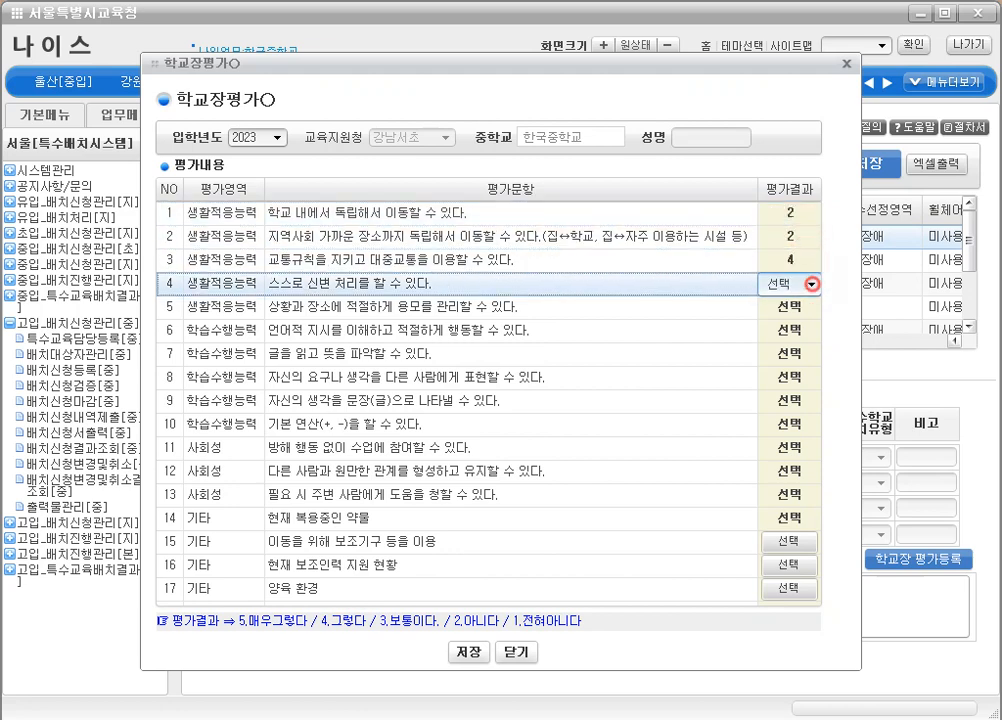
pyautogui.scroll(-3, 812, 284)
pyautogui.click(811, 307)
pyautogui.scroll(-3, 811, 307)
pyautogui.click(811, 335)
pyautogui.scroll(-4, 811, 335)
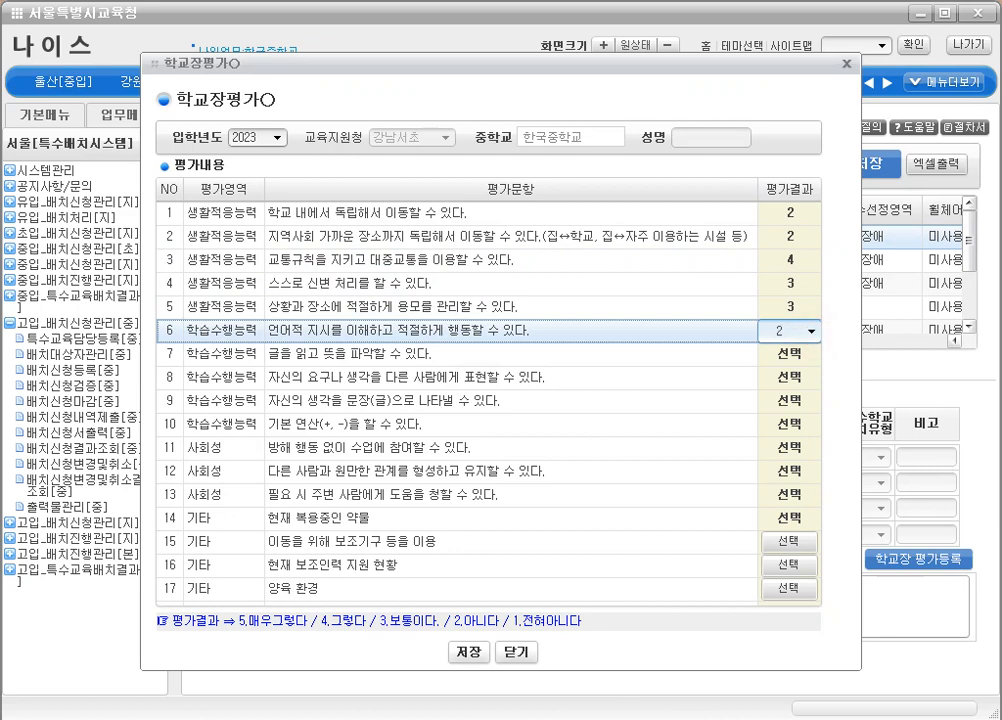
# Rate the remaining 학습수행능력 evaluation items, 7 through 10, as 3.
pyautogui.click(811, 354)
pyautogui.scroll(-3, 811, 354)
pyautogui.click(811, 375)
pyautogui.scroll(-3, 811, 375)
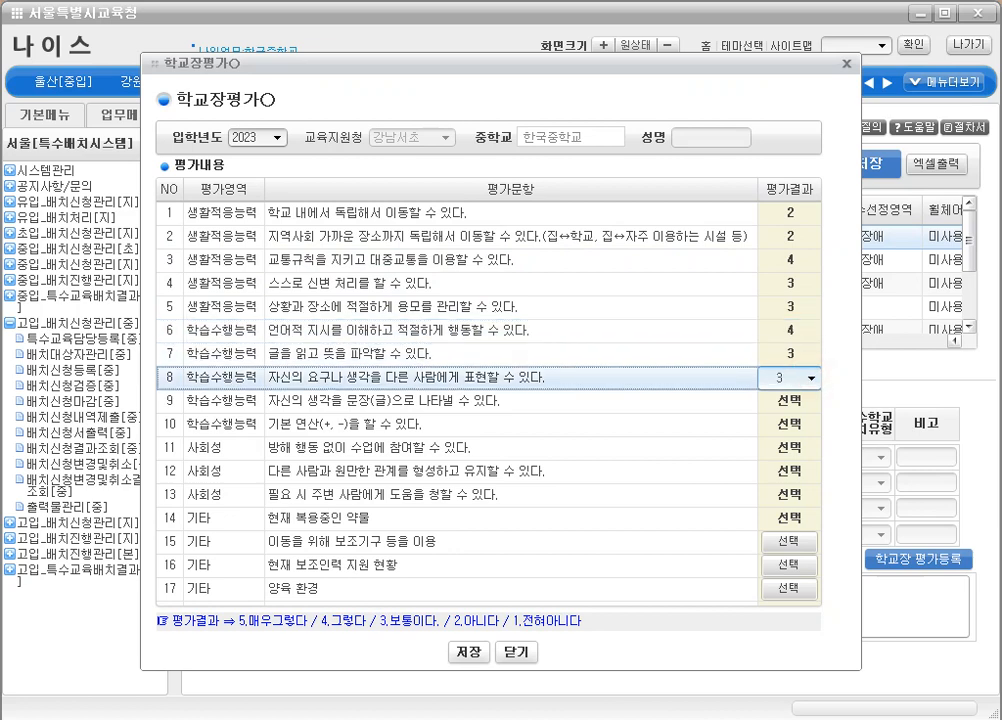
pyautogui.click(811, 399)
pyautogui.scroll(-3, 811, 399)
pyautogui.click(811, 424)
pyautogui.scroll(-1, 811, 424)
pyautogui.scroll(-2, 811, 424)
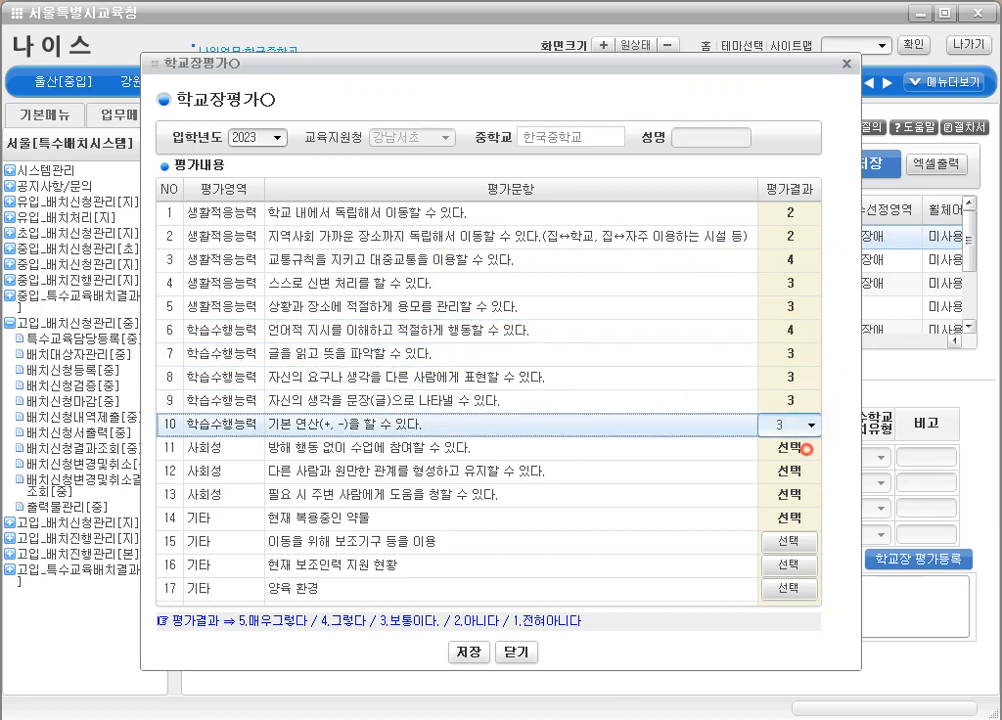
# Rate the 사회성 evaluation items: item 11 as 4, item 12 as 3 and item 13 as 4.
pyautogui.click(811, 447)
pyautogui.scroll(-4, 811, 447)
pyautogui.click(811, 470)
pyautogui.scroll(-3, 811, 470)
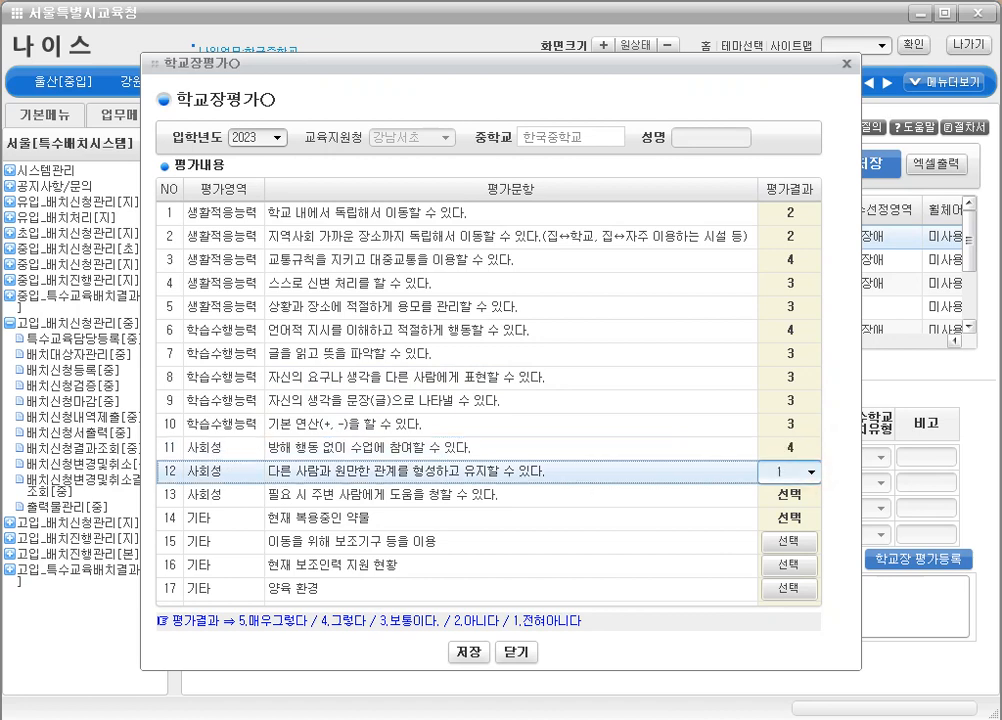
pyautogui.click(811, 494)
pyautogui.scroll(-4, 811, 494)
# Answer 예 for evaluation item 14 on currently taken medication (현재 복용중인 약물).
pyautogui.click(210, 524)
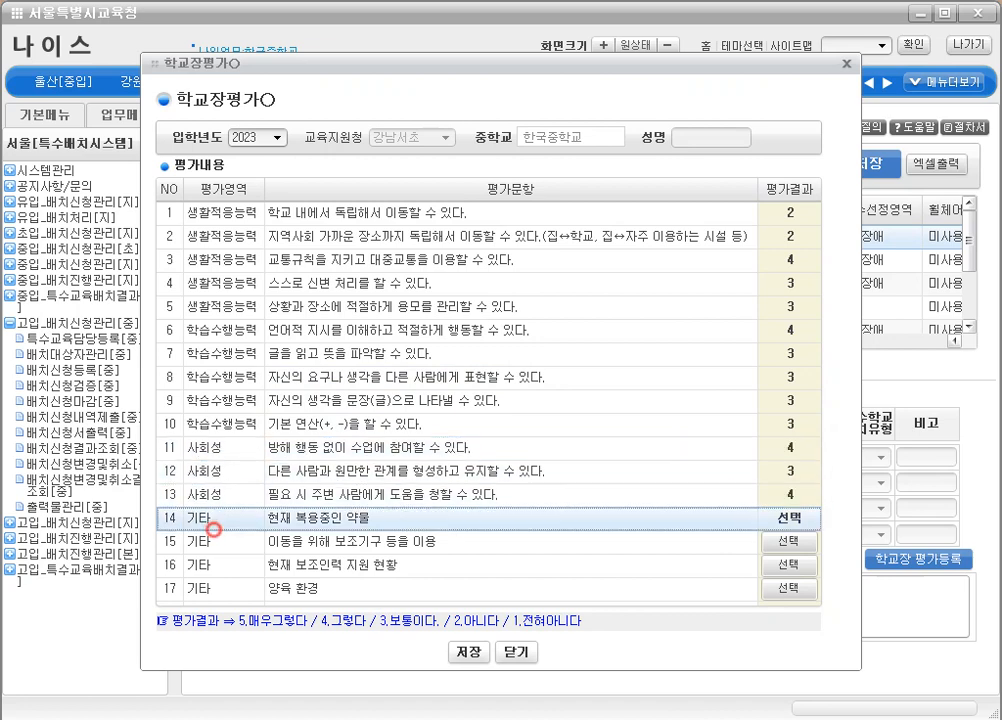
pyautogui.click(811, 518)
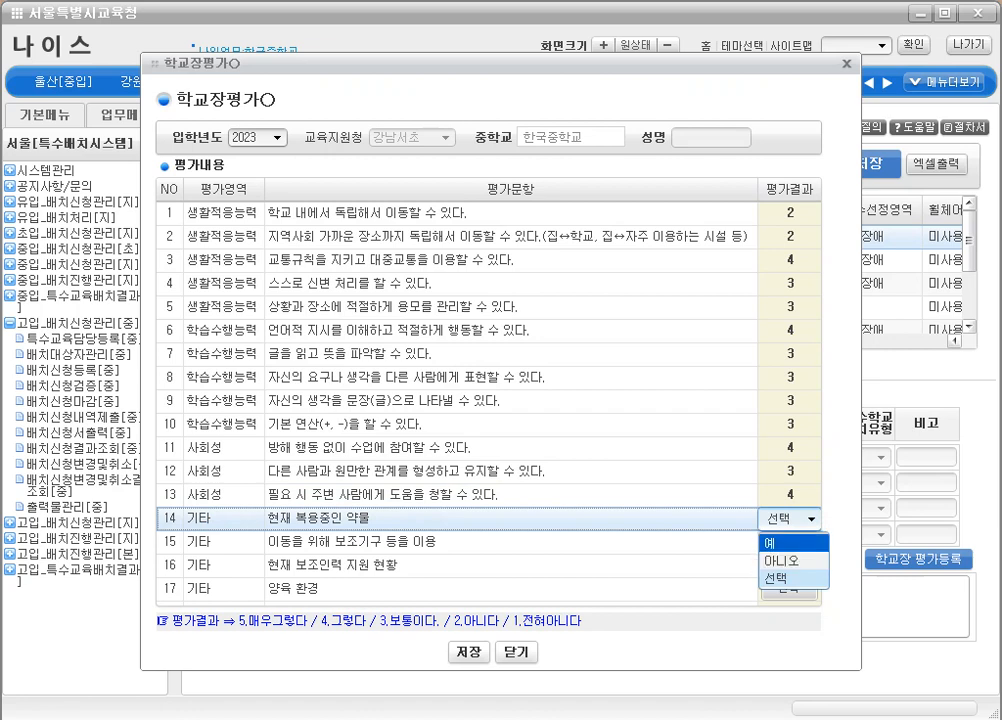
pyautogui.click(808, 542)
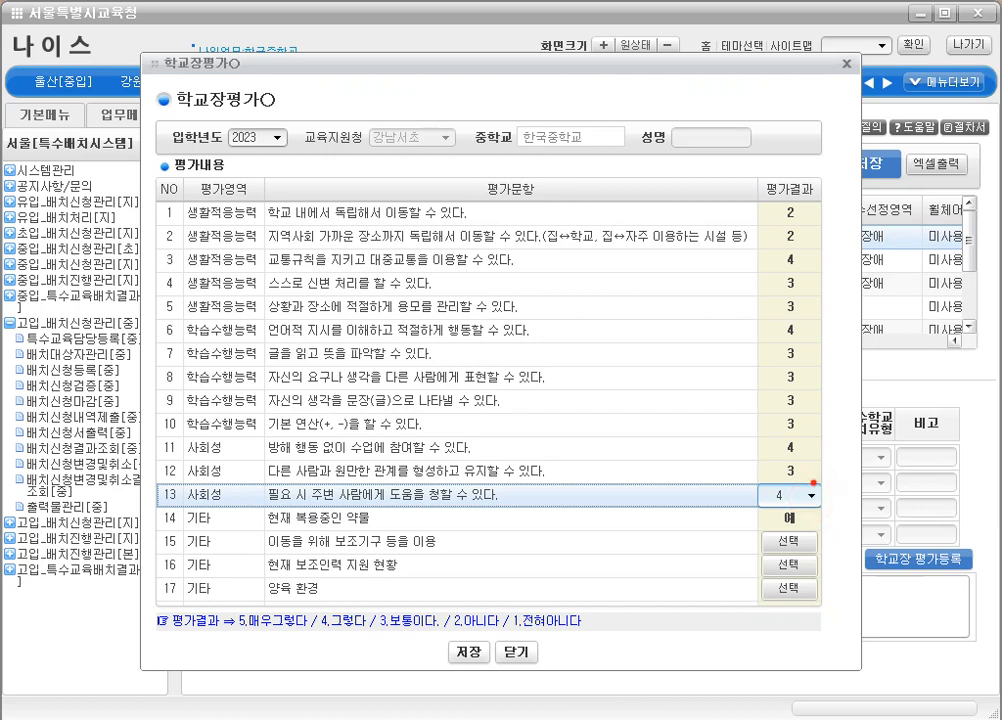
pyautogui.click(810, 496)
pyautogui.press('Return')
pyautogui.click(806, 517)
pyautogui.click(809, 524)
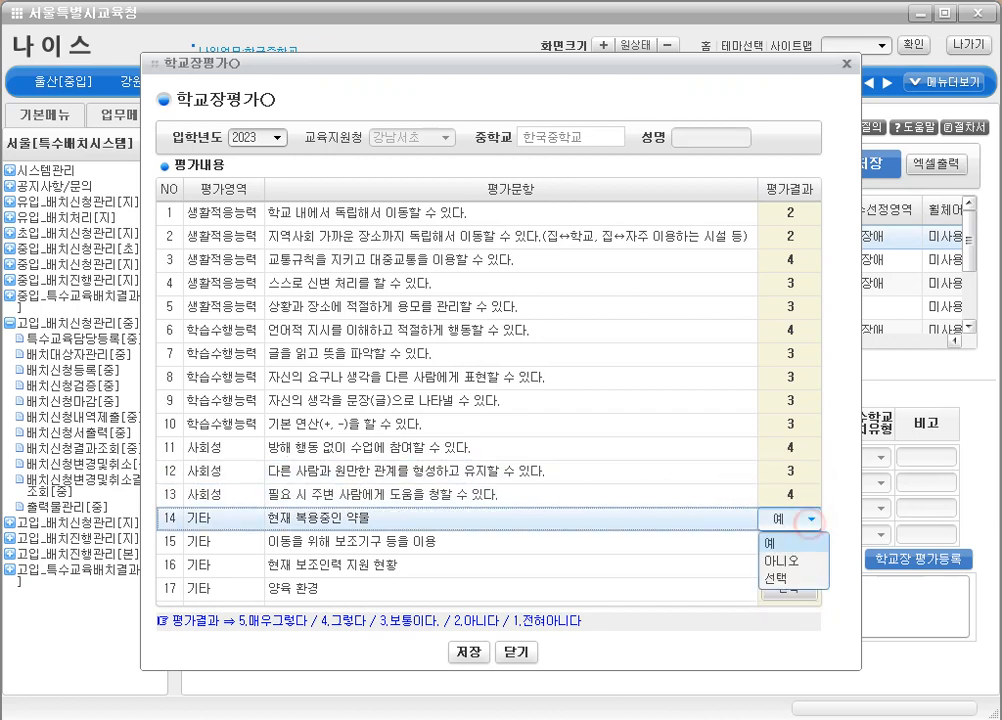
pyautogui.click(728, 522)
pyautogui.click(697, 540)
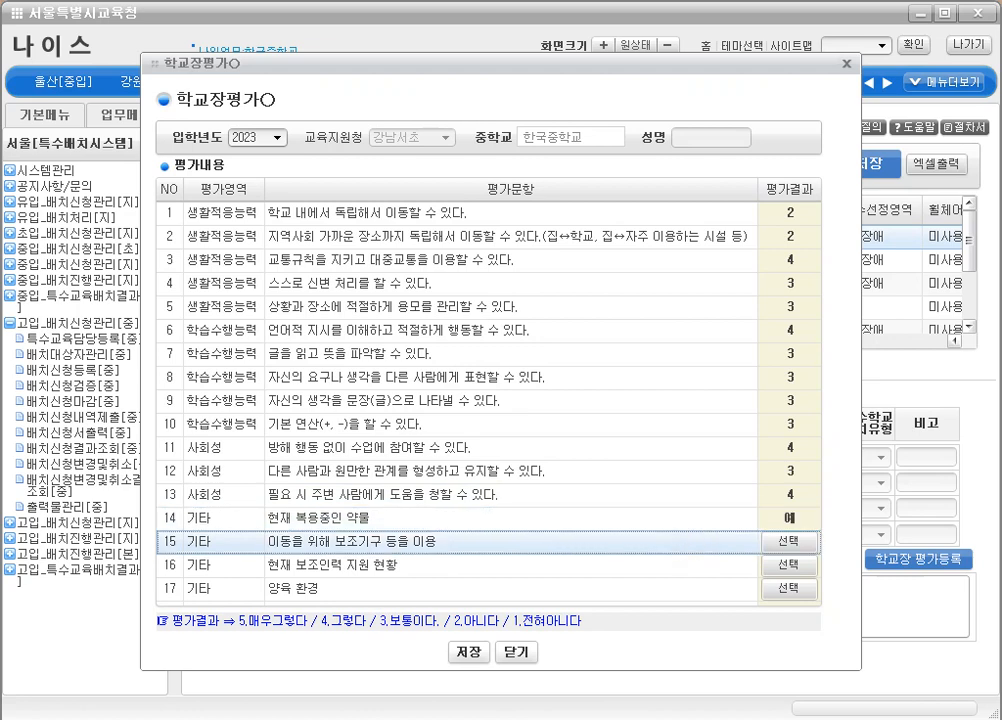
# For item 15, enter 1122 beside 기타 but leave it unticked, and mark only 휠체어 as the mobility aid.
pyautogui.click(789, 541)
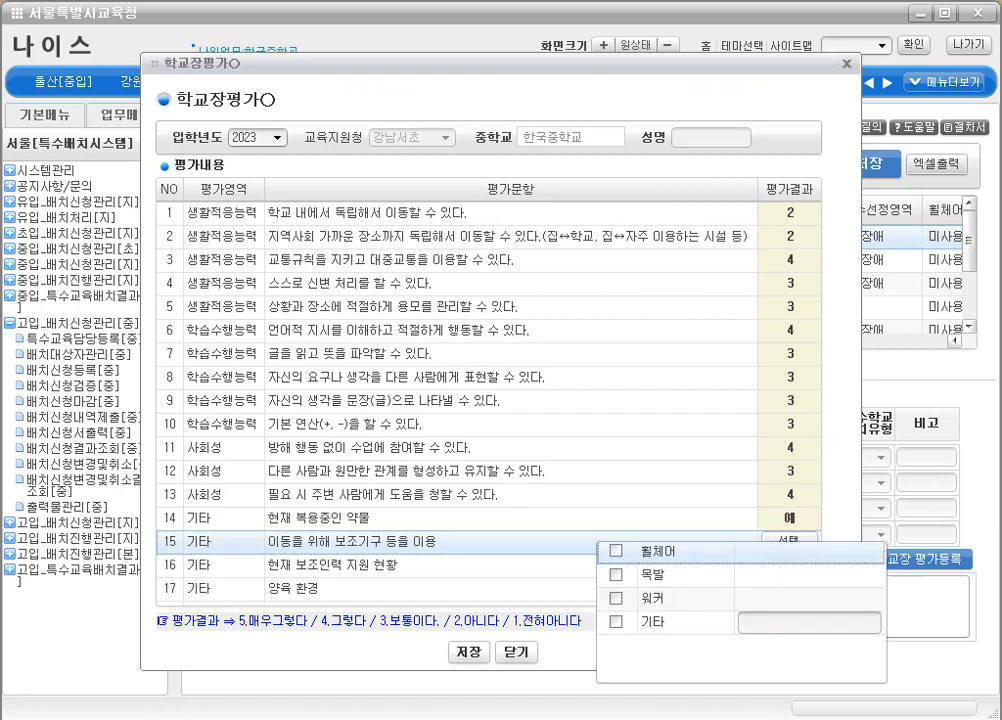
pyautogui.click(616, 621)
pyautogui.click(744, 622)
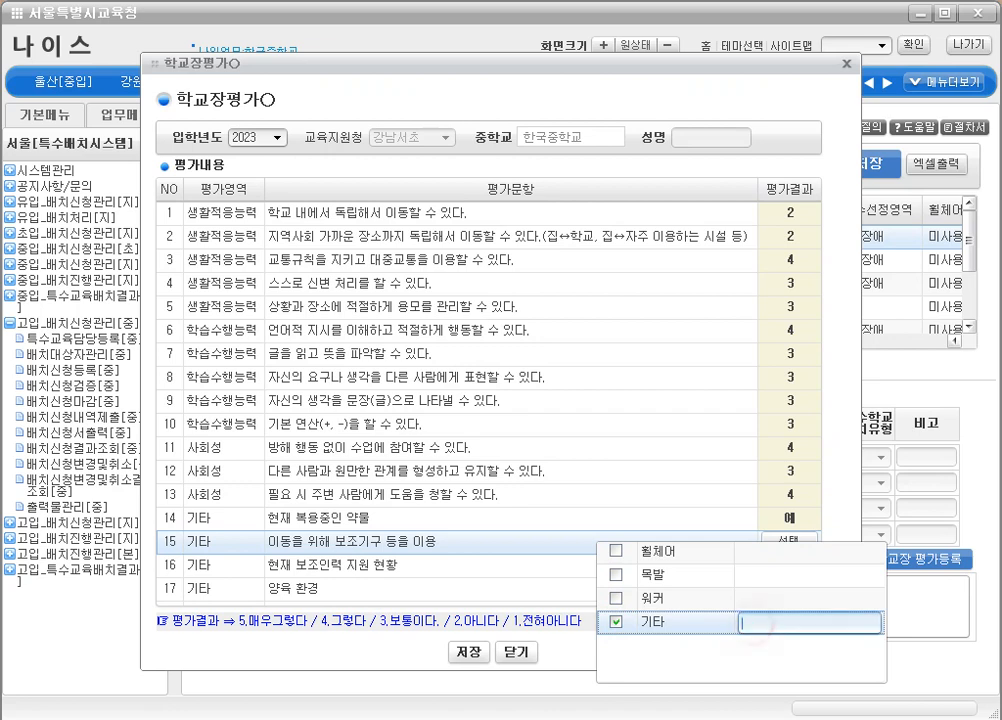
pyautogui.write('2')
pyautogui.click(616, 621)
pyautogui.click(616, 598)
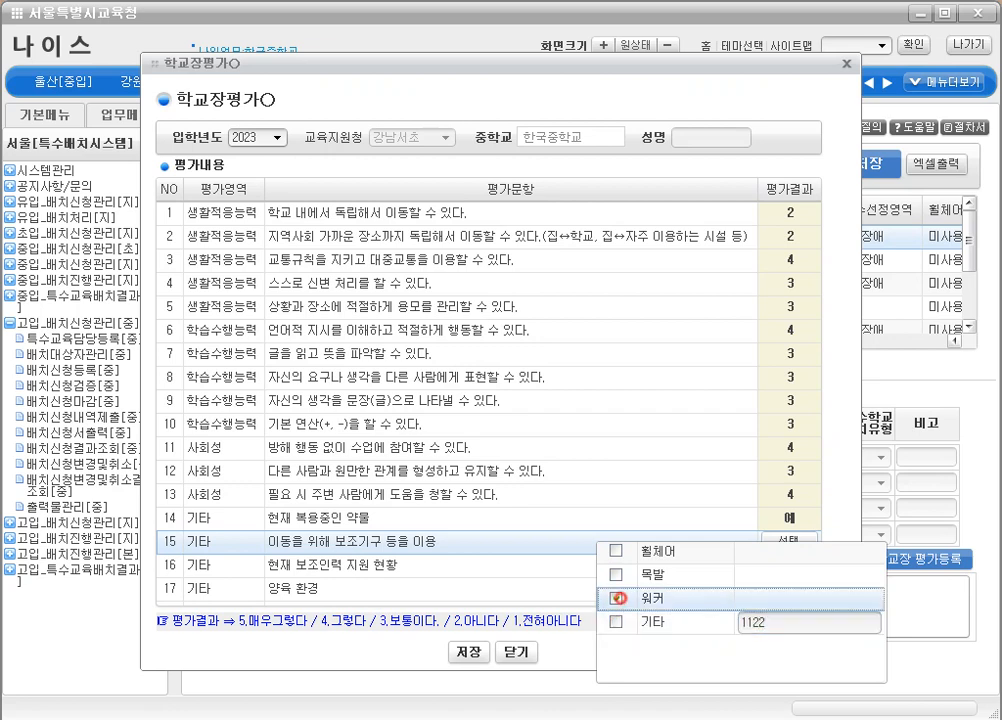
pyautogui.click(616, 575)
pyautogui.click(616, 575)
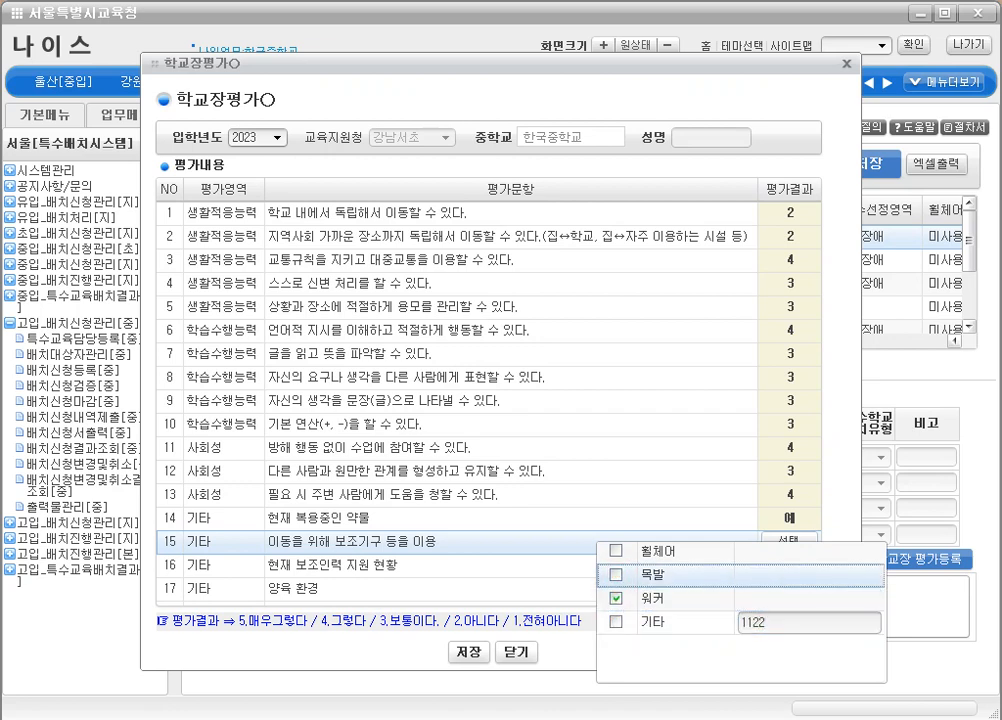
pyautogui.click(616, 598)
pyautogui.click(616, 551)
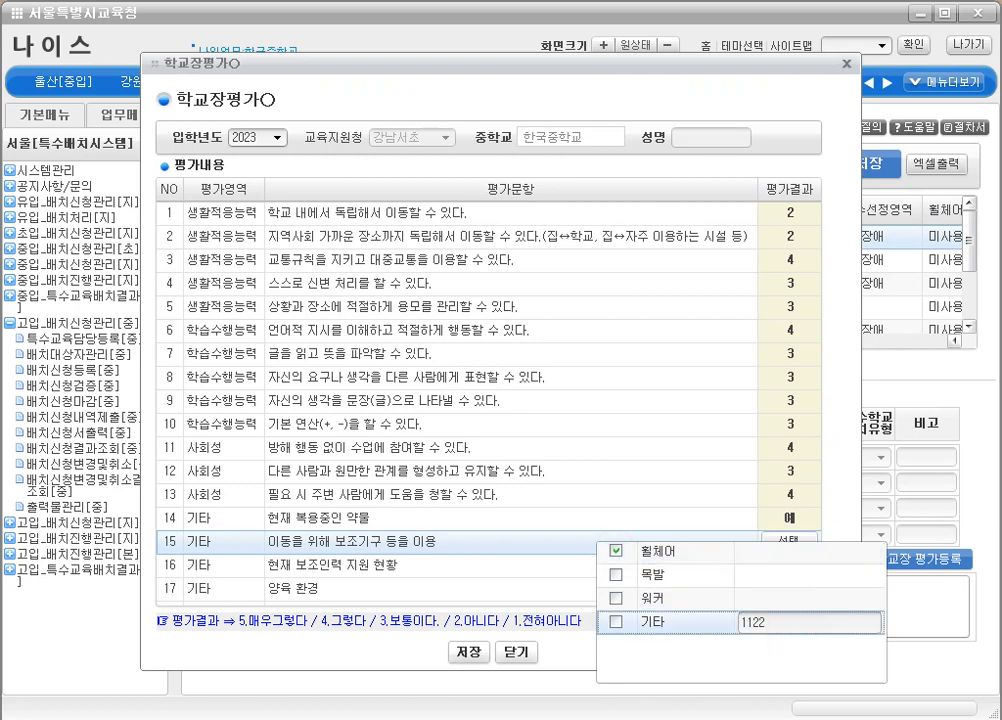
pyautogui.click(573, 667)
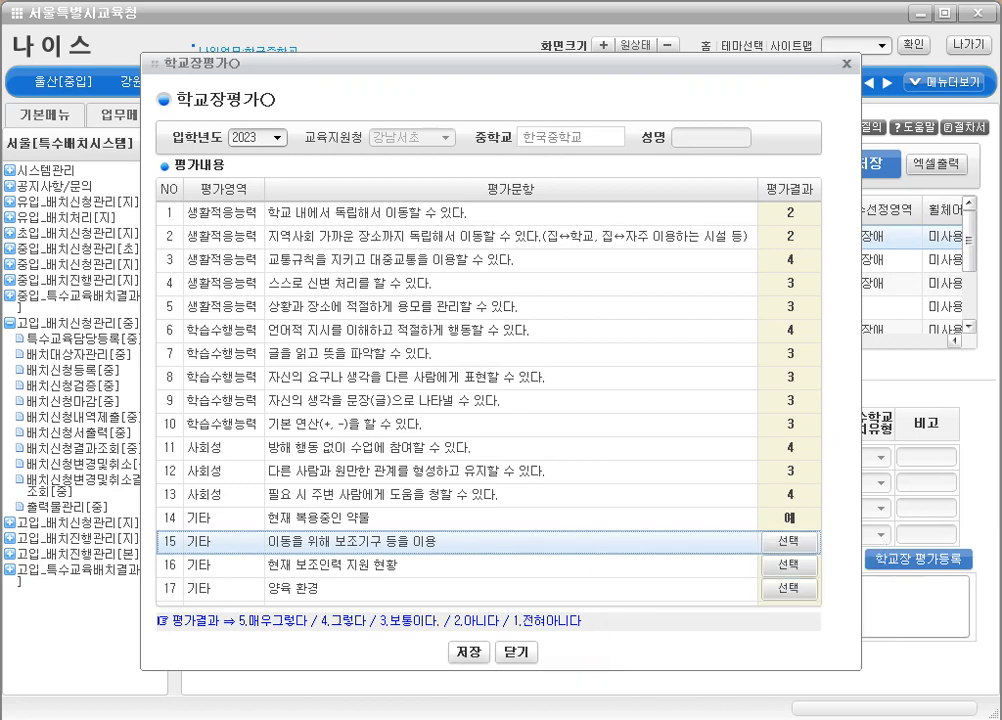
# For item 16 (현재 보조인력 지원 현황), mark 수업지원 and 신변처리 as the assistant support received.
pyautogui.click(789, 564)
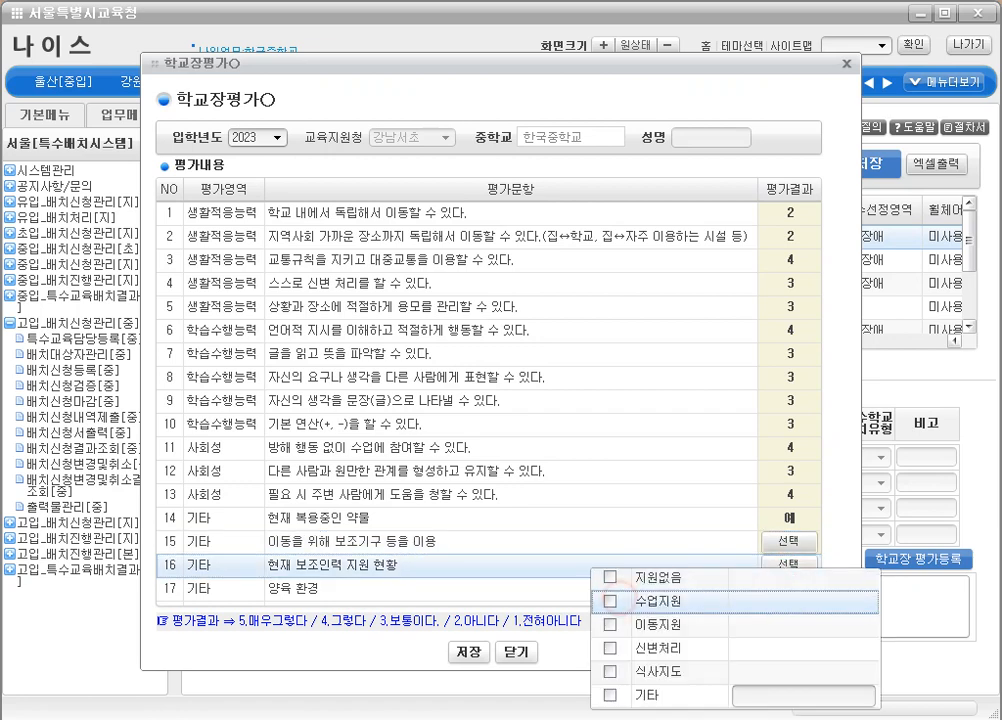
pyautogui.click(610, 601)
pyautogui.click(610, 649)
pyautogui.click(570, 642)
# Mark 조손가정 as the upbringing environment in item 17, and save and close the principal's evaluation.
pyautogui.click(783, 592)
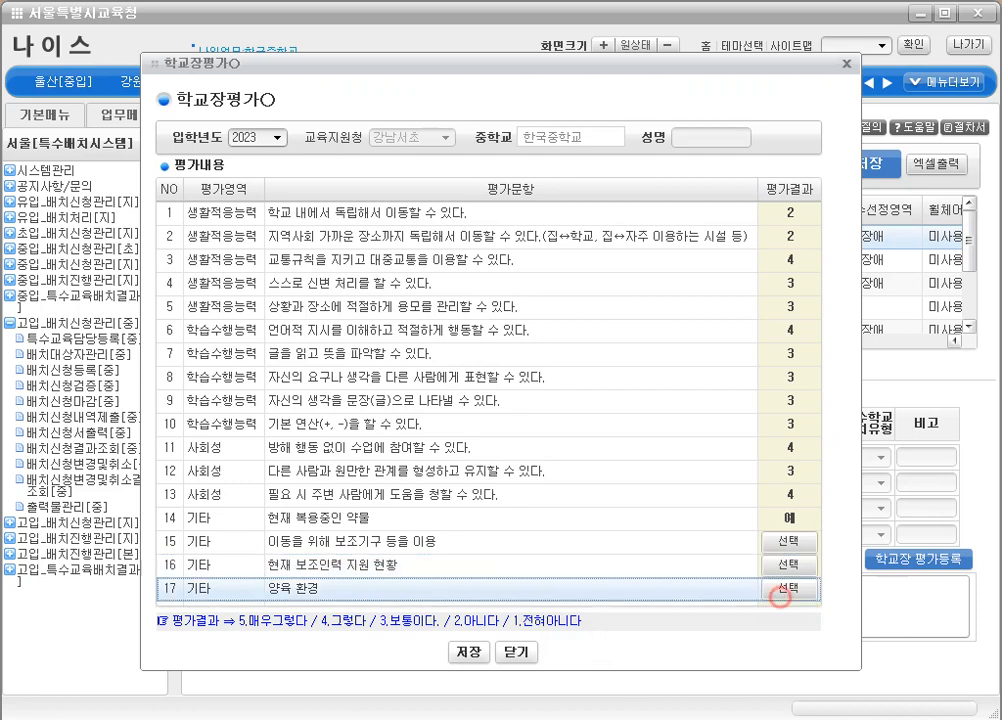
pyautogui.click(604, 677)
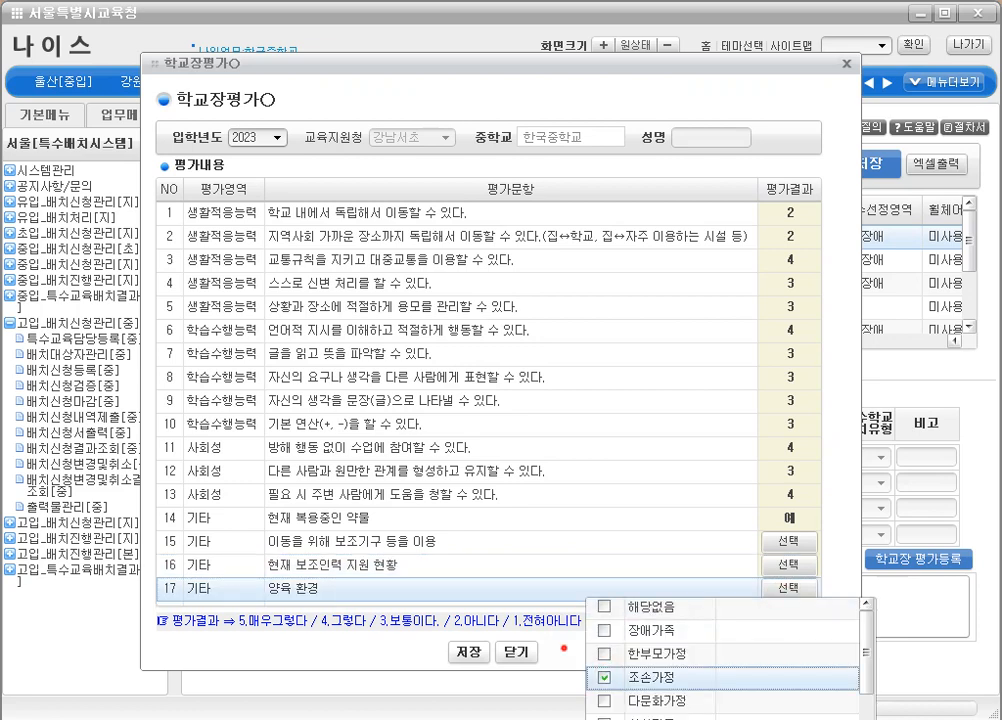
pyautogui.click(563, 647)
pyautogui.click(467, 652)
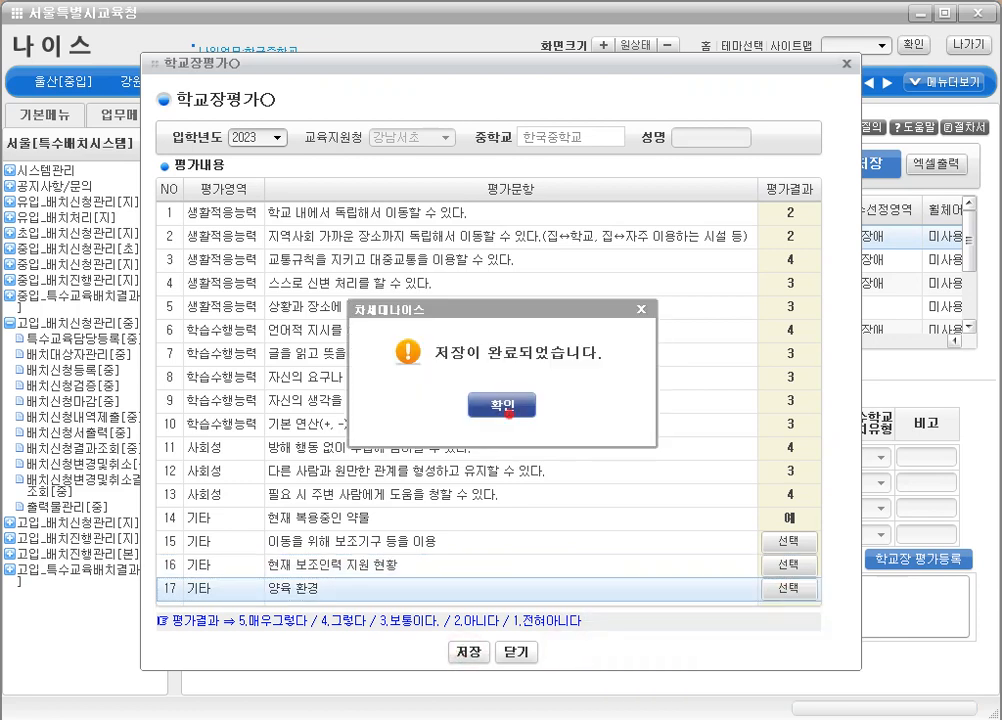
pyautogui.click(503, 405)
pyautogui.click(517, 652)
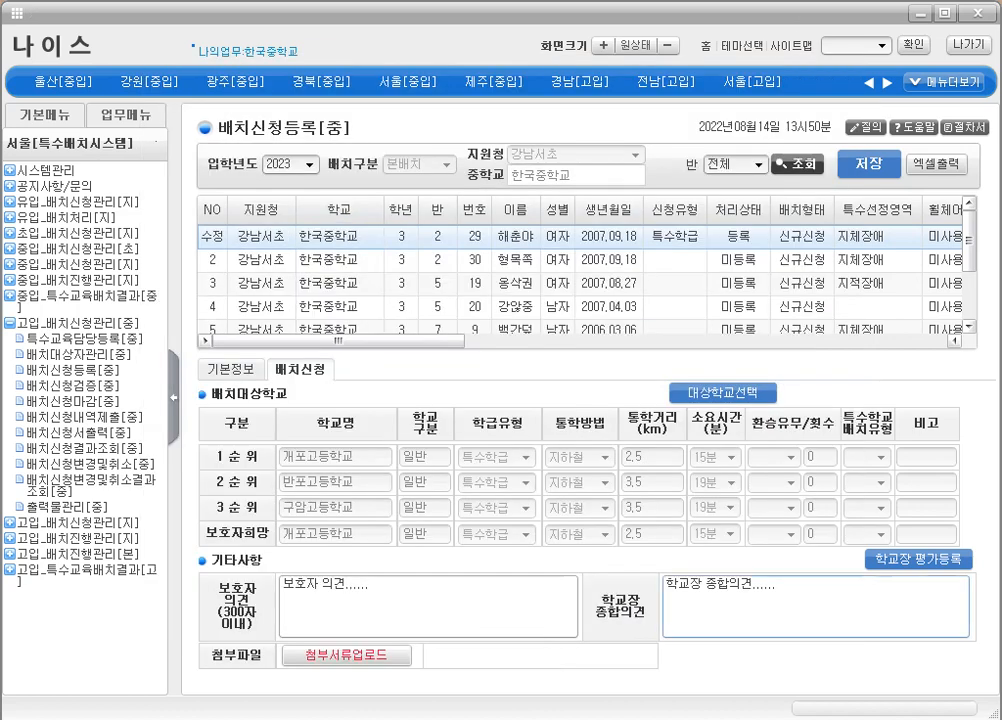
# Reopen the principal's evaluation to check it, close it, and save and confirm the placement application.
pyautogui.click(918, 559)
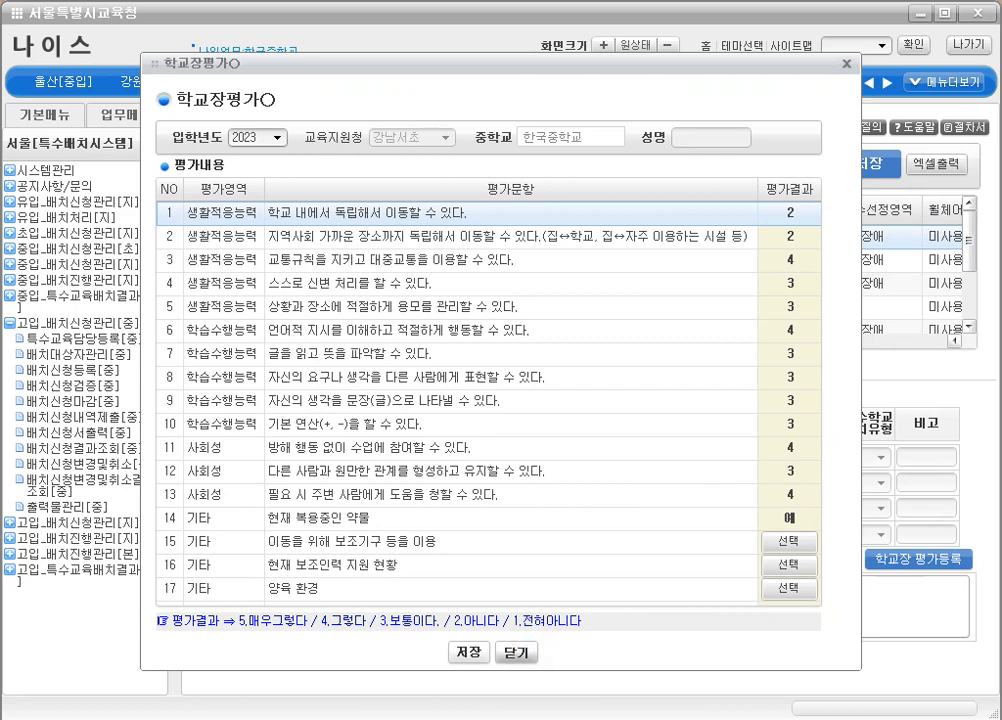
pyautogui.click(519, 652)
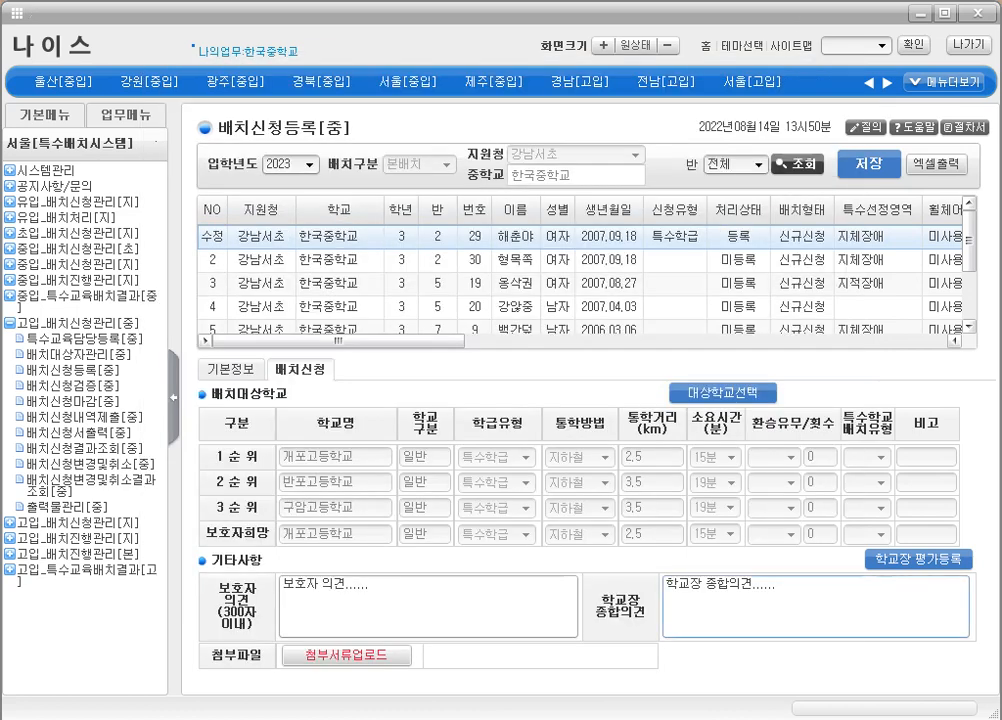
pyautogui.click(869, 164)
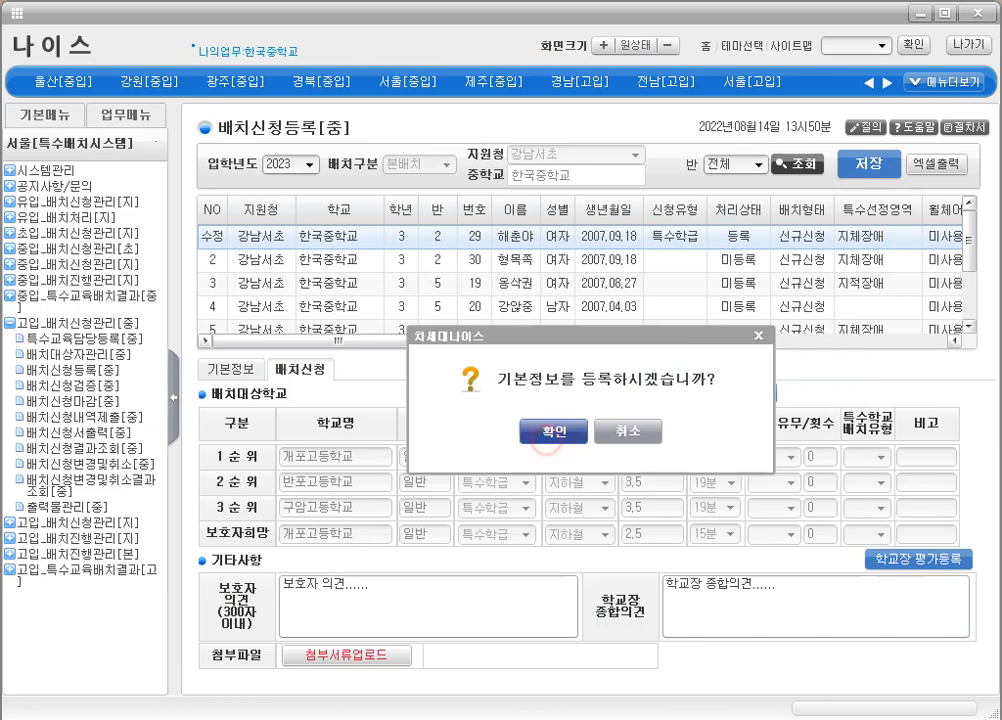
pyautogui.click(551, 433)
pyautogui.click(588, 432)
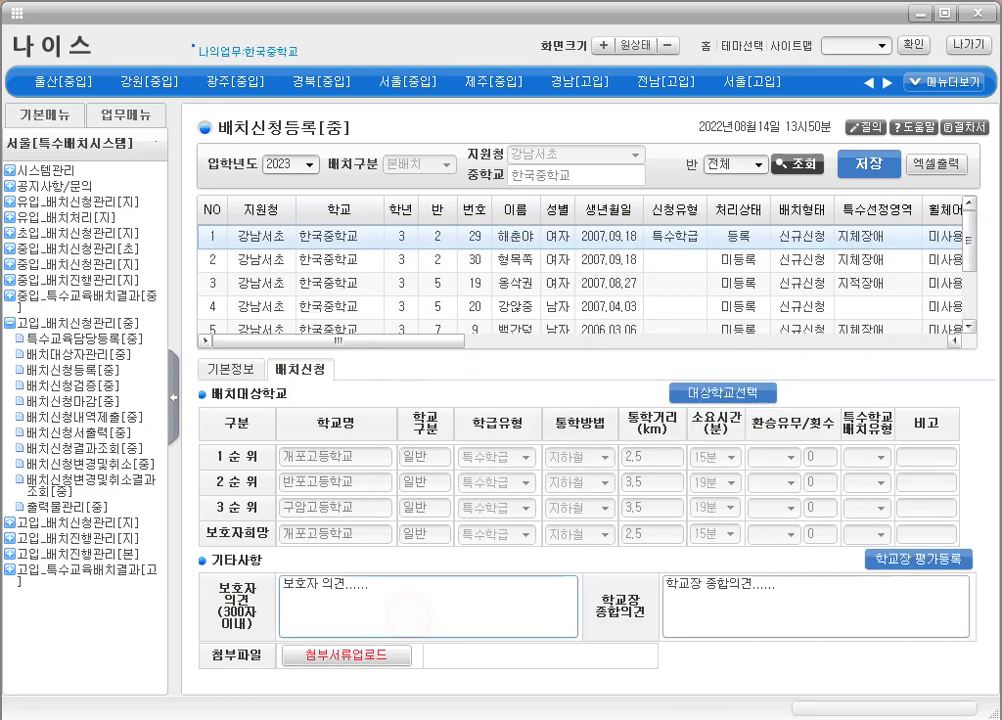
# Review the guardian and principal opinions, the target school selection, the principal's evaluation and the basic information.
pyautogui.click(369, 585)
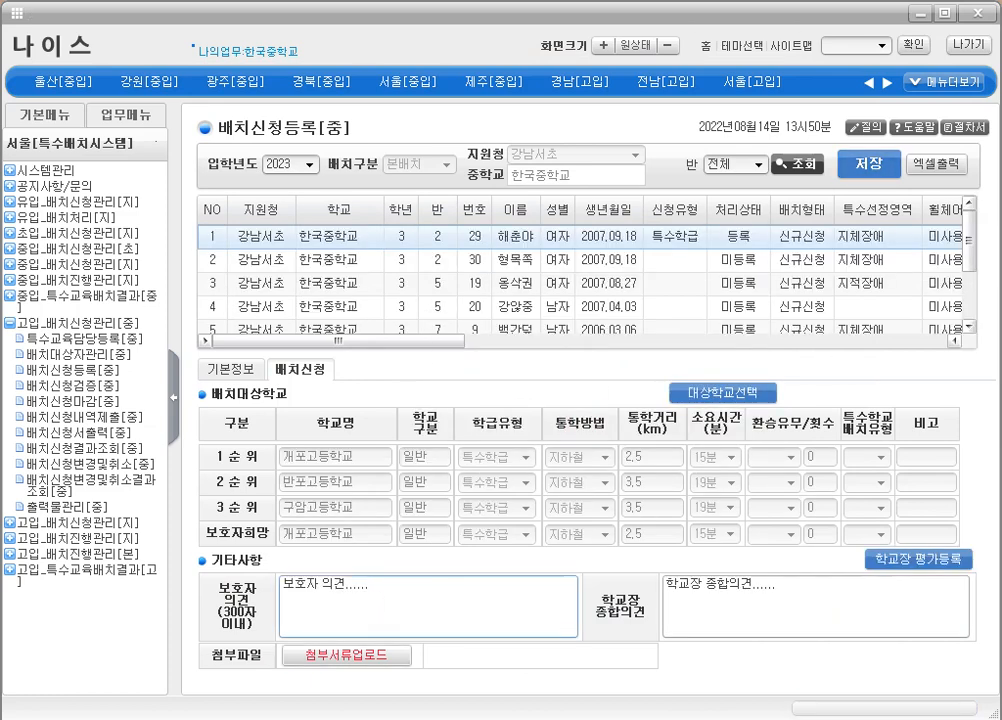
pyautogui.click(688, 621)
pyautogui.click(555, 619)
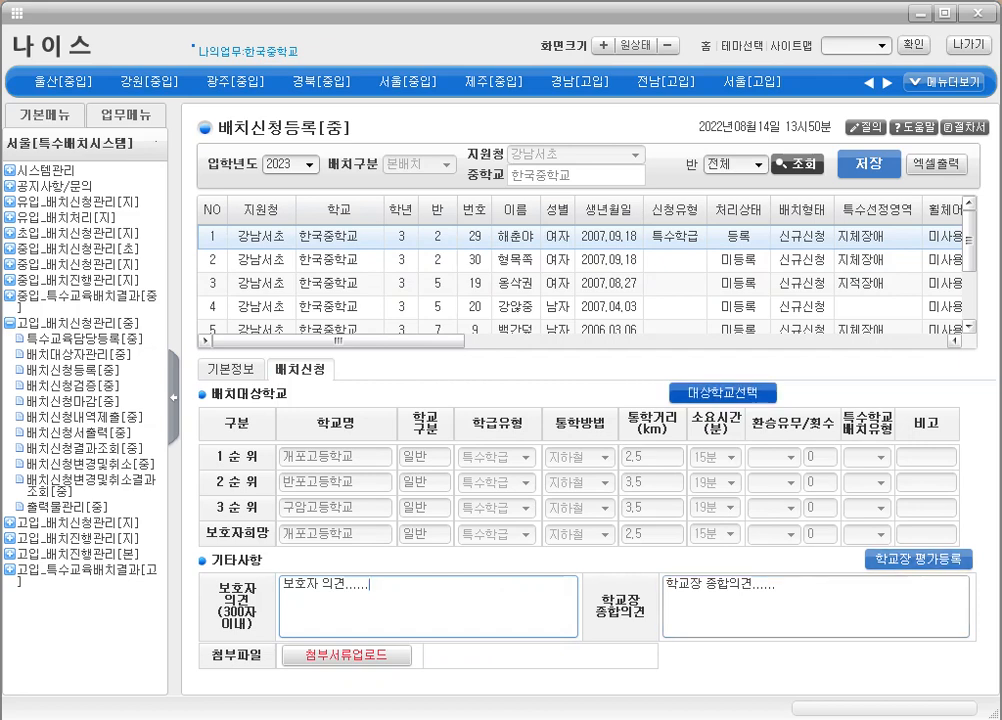
pyautogui.click(722, 392)
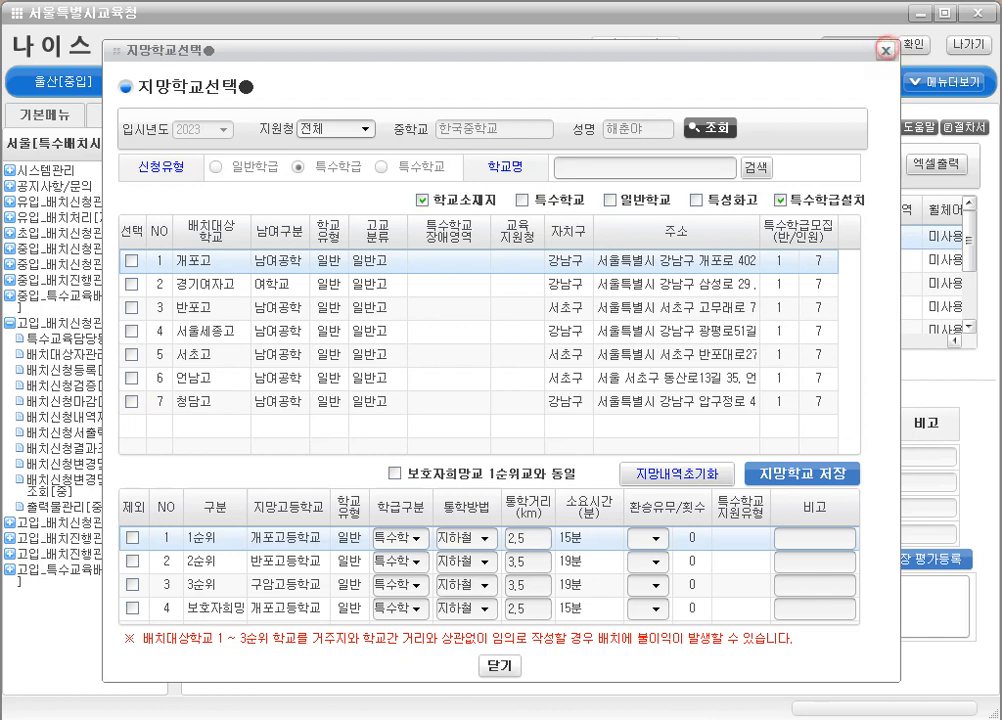
pyautogui.click(884, 50)
pyautogui.click(917, 558)
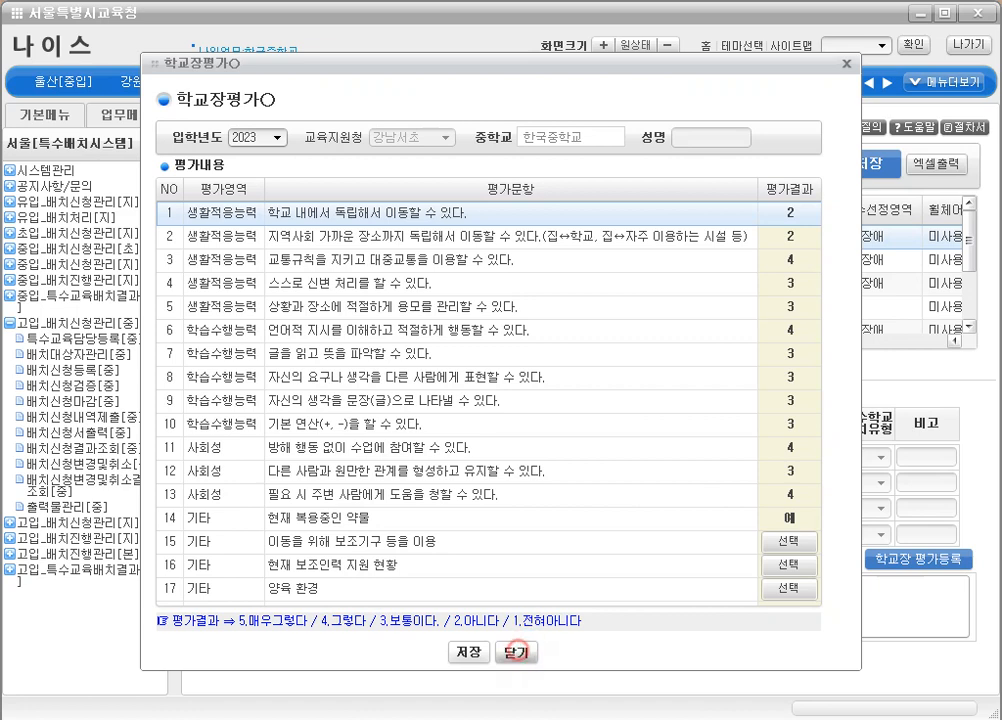
pyautogui.click(518, 652)
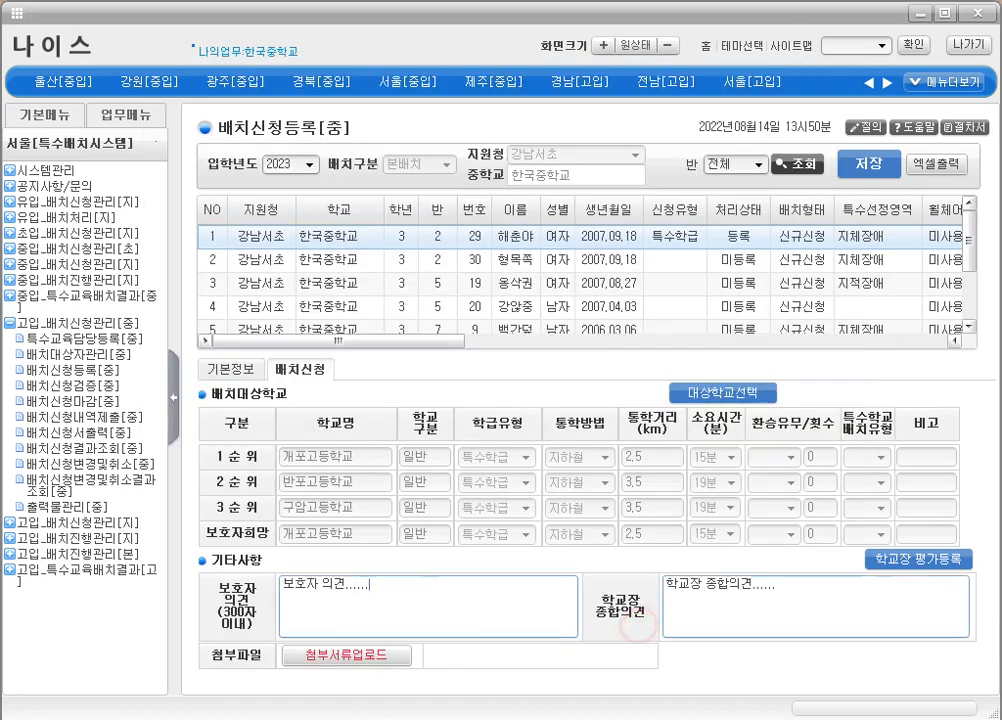
pyautogui.click(816, 604)
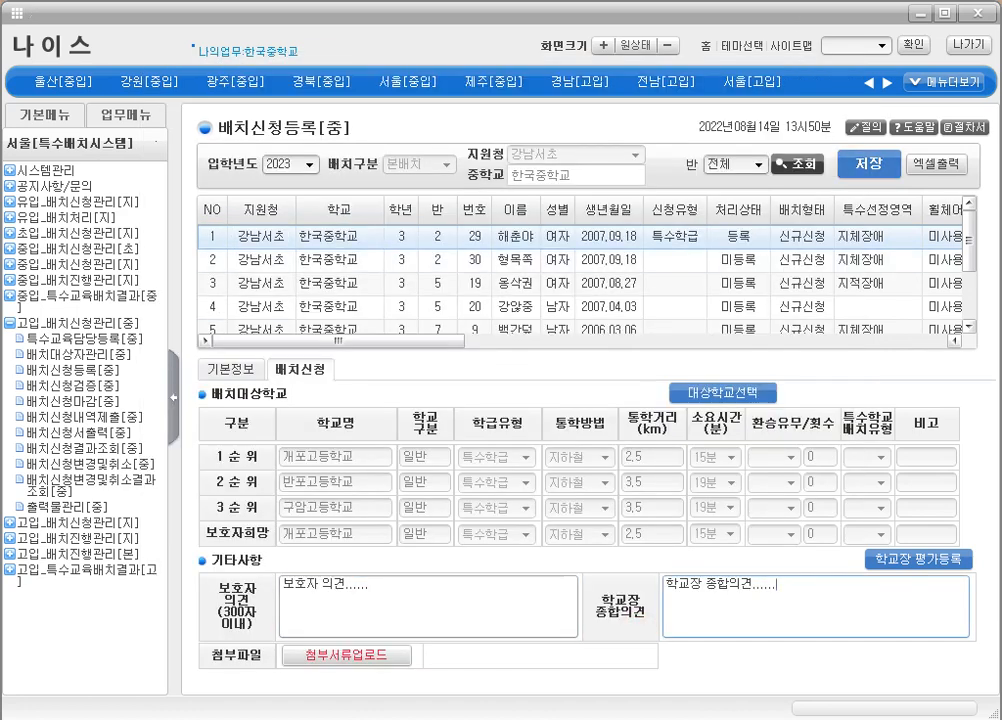
pyautogui.click(230, 369)
pyautogui.click(290, 369)
pyautogui.click(439, 593)
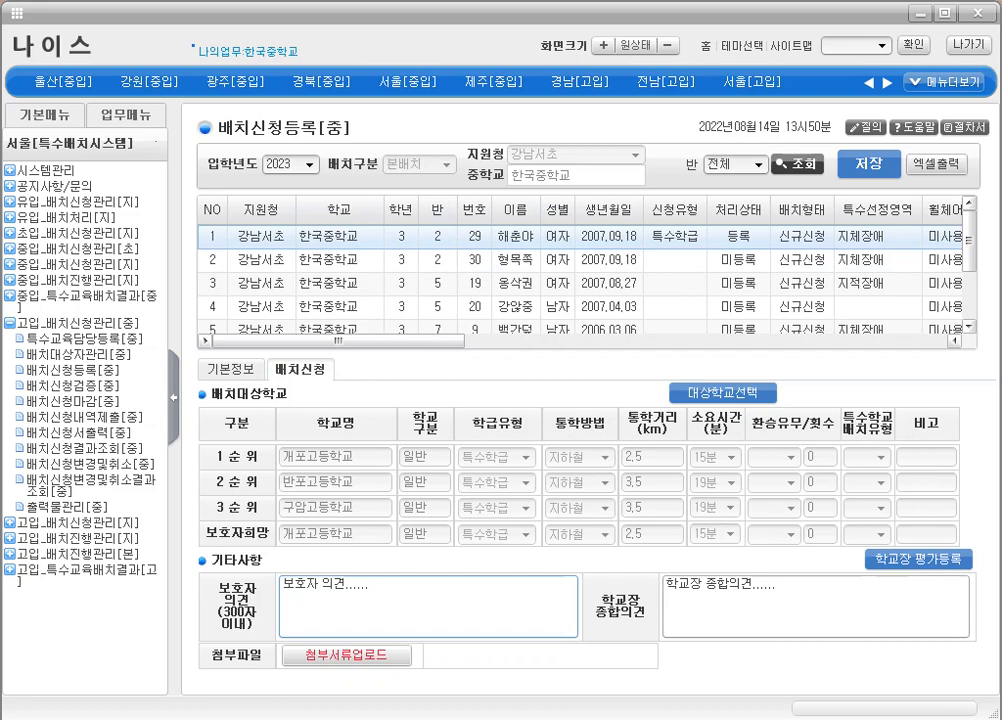
pyautogui.click(483, 602)
pyautogui.click(830, 612)
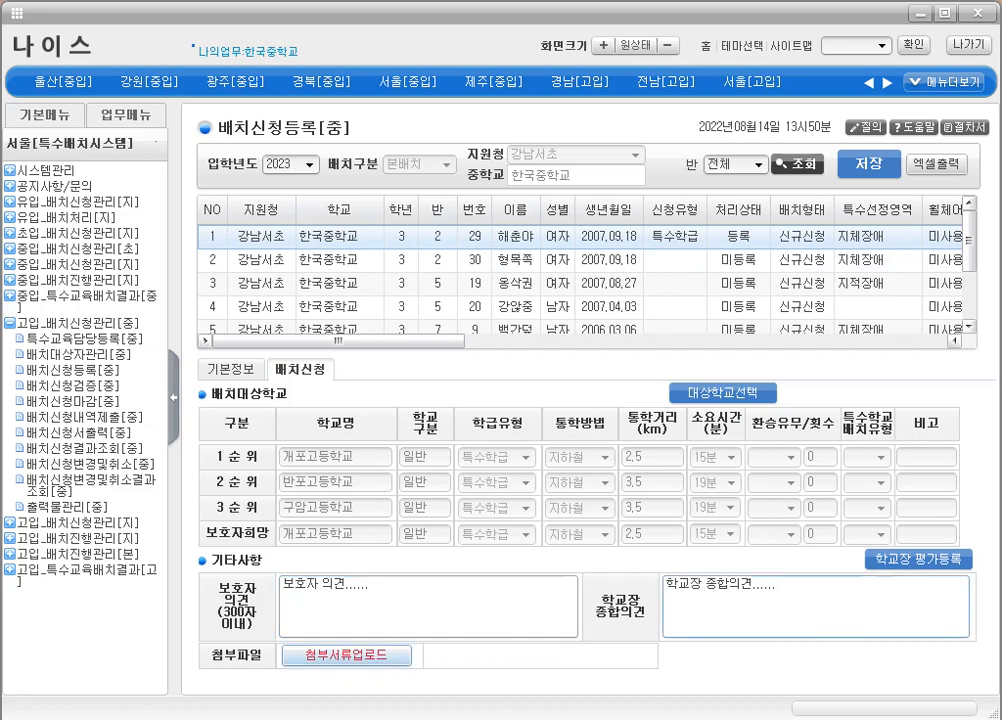
# Open the attachment upload (첨부서류업로드) and load Default.rdp from the 문서 folder as attachment 1.
pyautogui.click(322, 655)
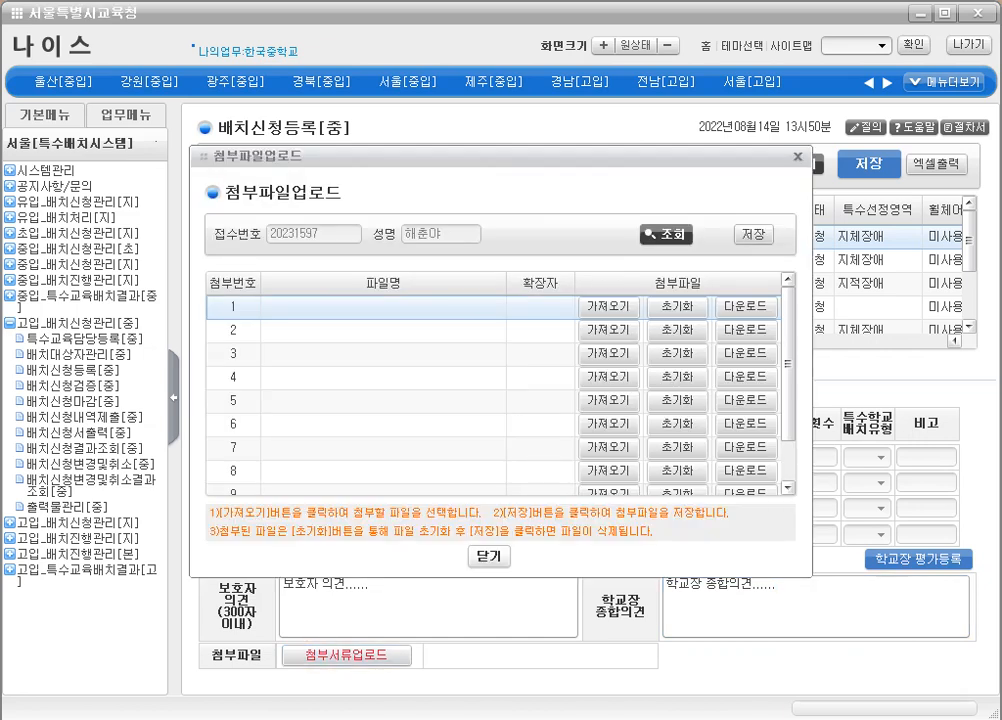
pyautogui.click(389, 329)
pyautogui.click(398, 306)
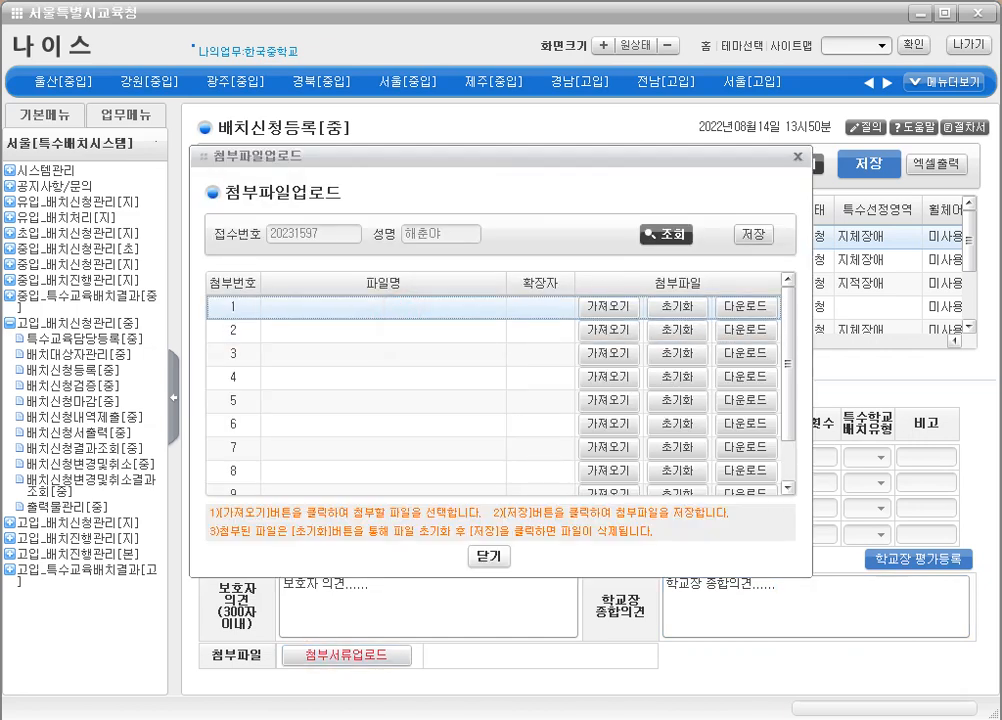
pyautogui.click(413, 358)
pyautogui.click(380, 304)
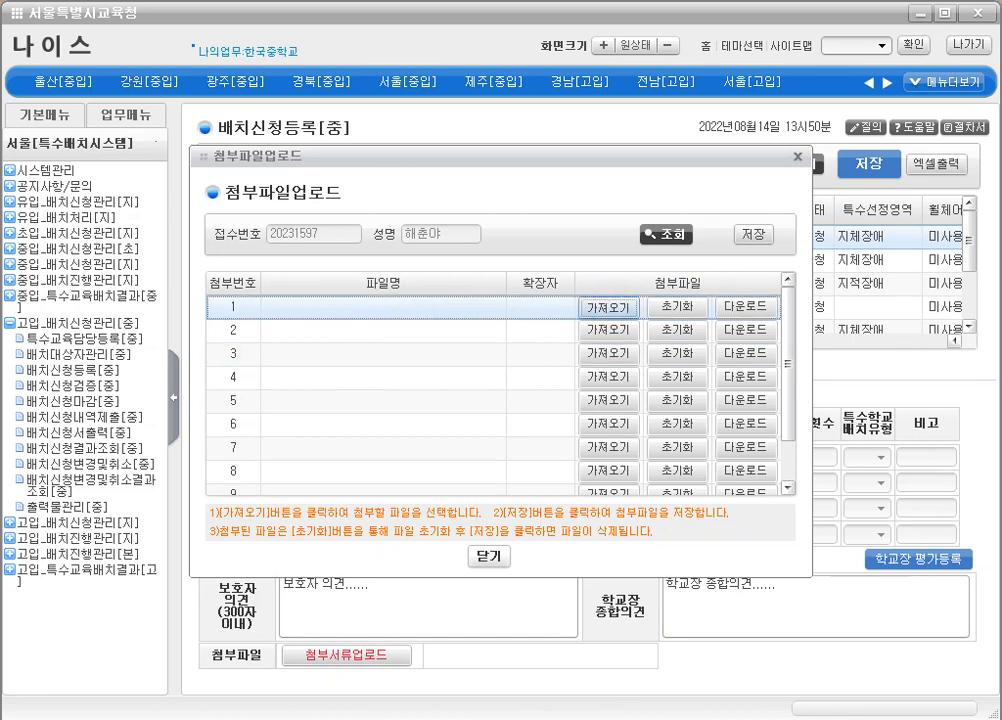
pyautogui.click(609, 306)
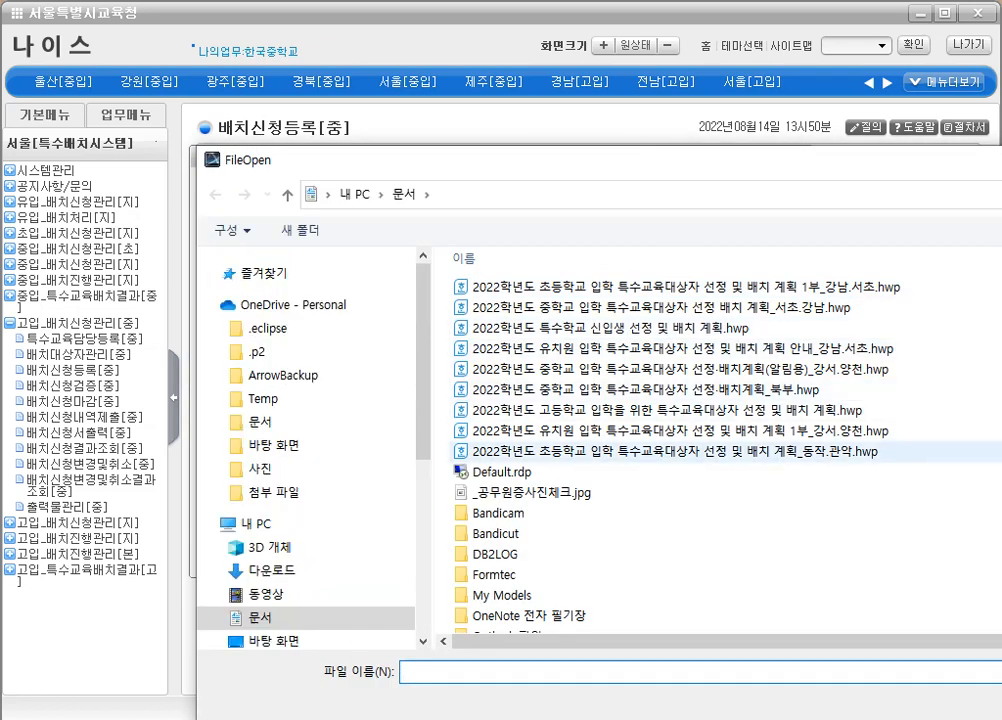
pyautogui.click(618, 389)
pyautogui.doubleClick(543, 475)
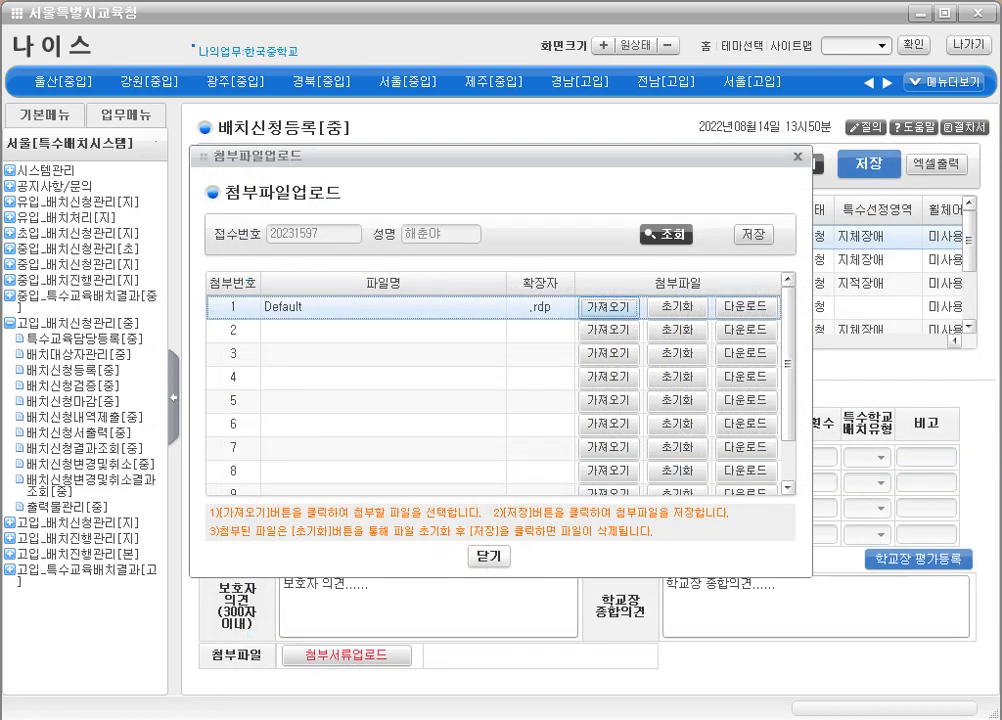
# Load _공무원증사진체크.jpg as attachment 2 and 2022학년도 특수학교 신입생 선정 및 배치 계획.hwp as attachment 3 from the 문서 folder.
pyautogui.click(607, 330)
pyautogui.doubleClick(545, 554)
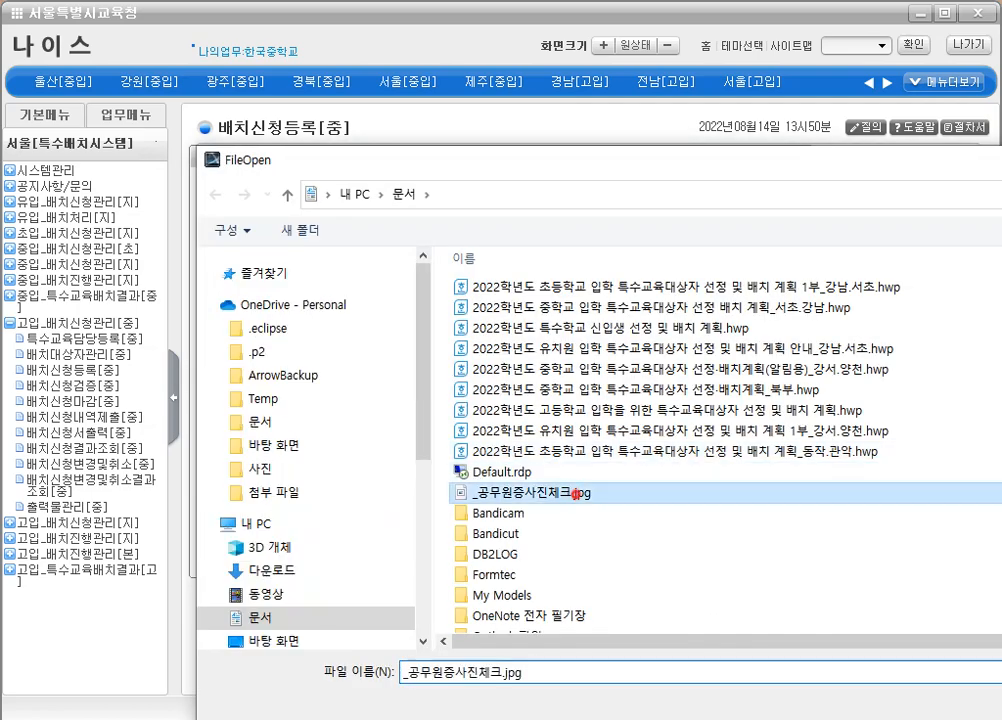
pyautogui.click(607, 353)
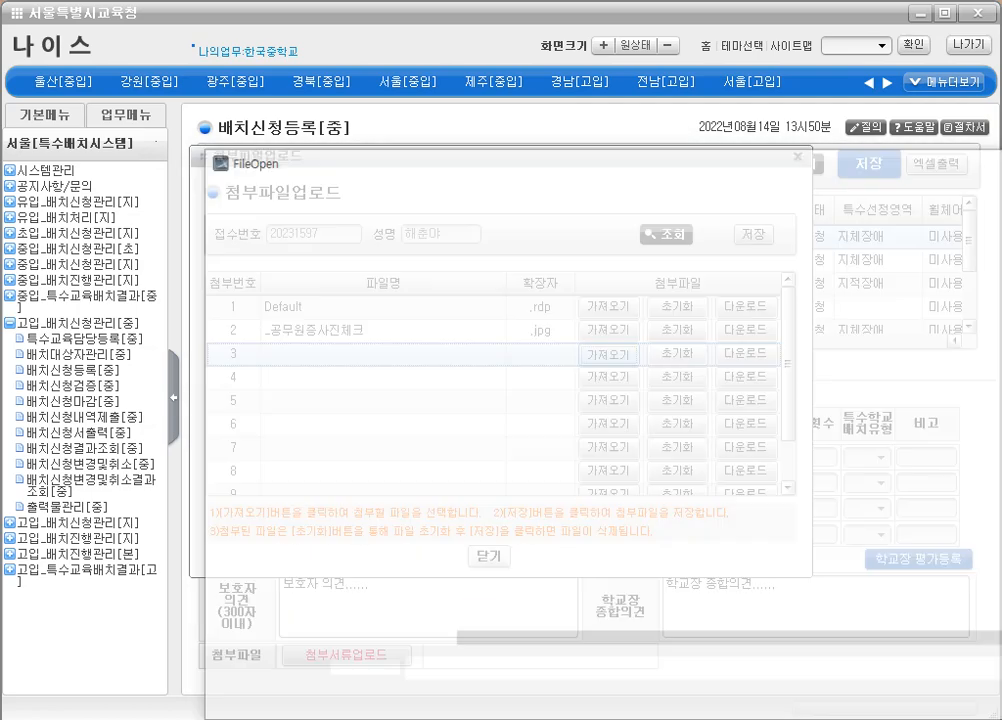
pyautogui.click(605, 327)
pyautogui.doubleClick(605, 327)
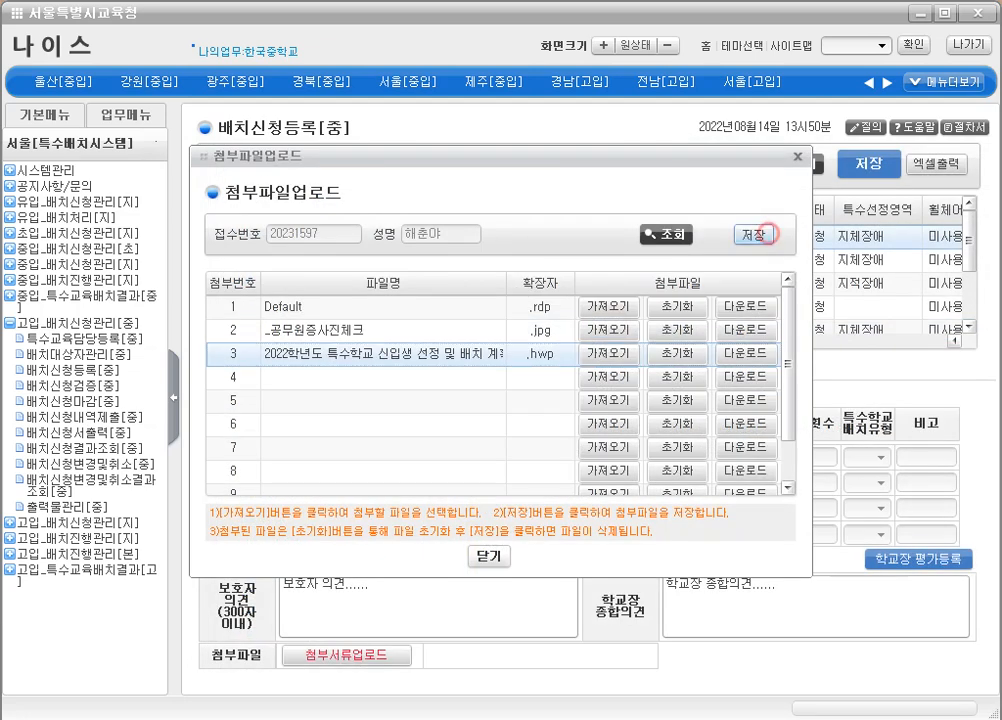
# Save the attachments and close the upload window, and refresh the application list with the first student selected.
pyautogui.click(753, 234)
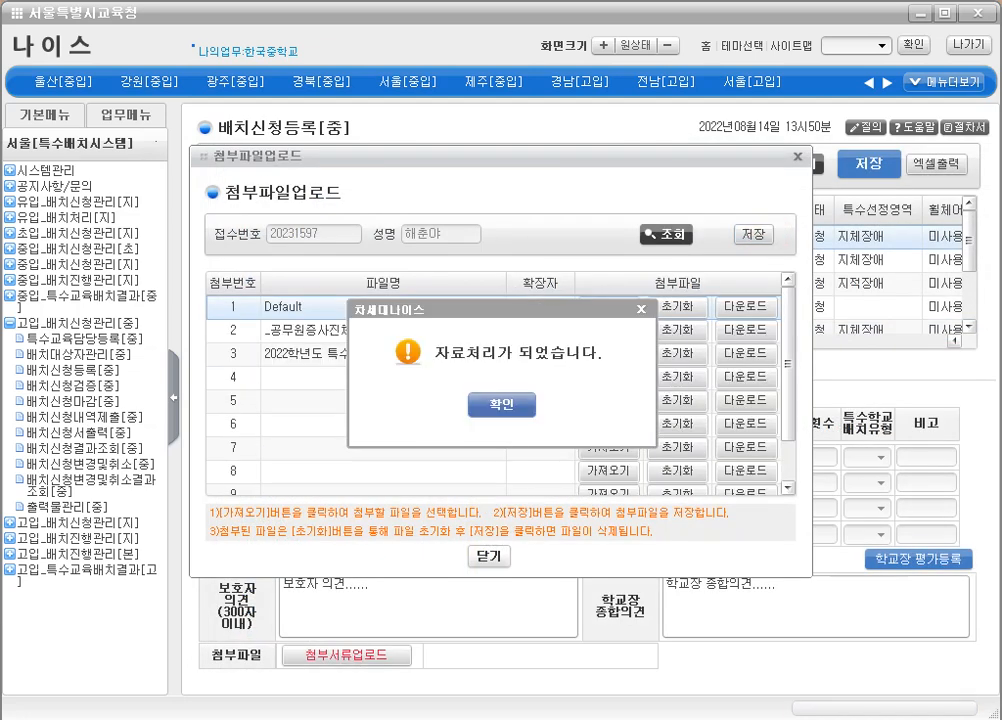
pyautogui.click(497, 404)
pyautogui.click(489, 556)
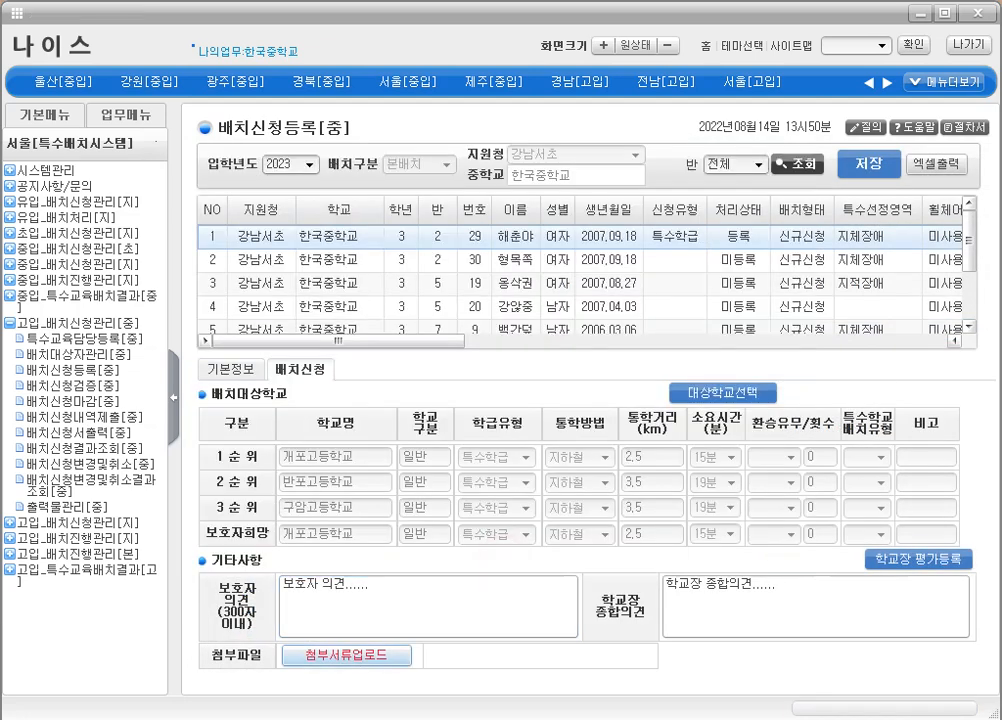
pyautogui.click(810, 164)
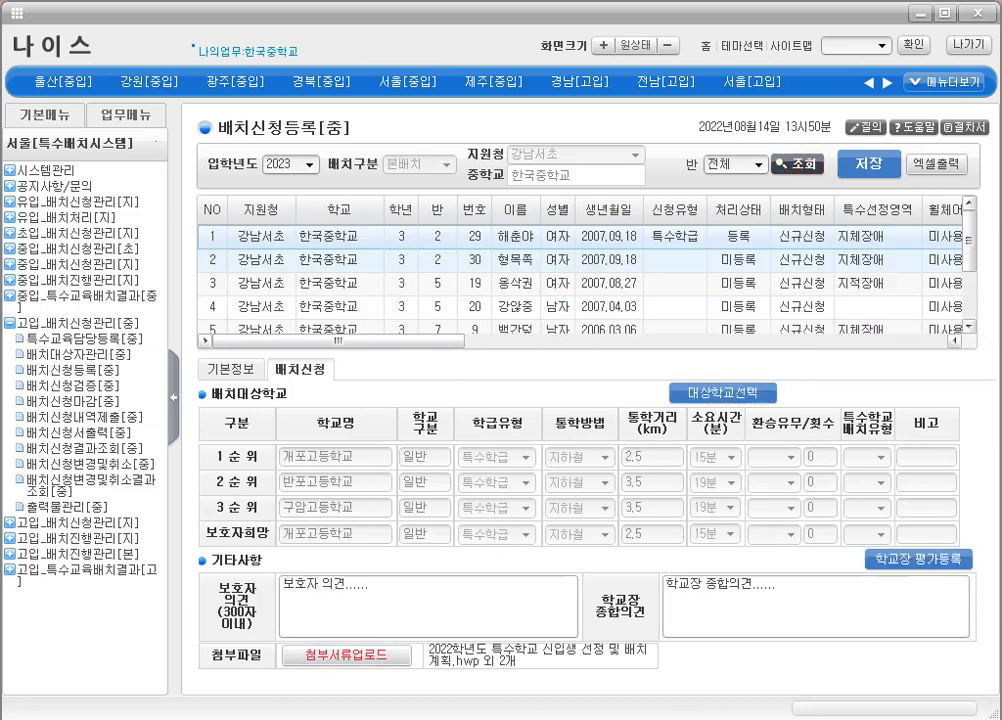
pyautogui.click(587, 232)
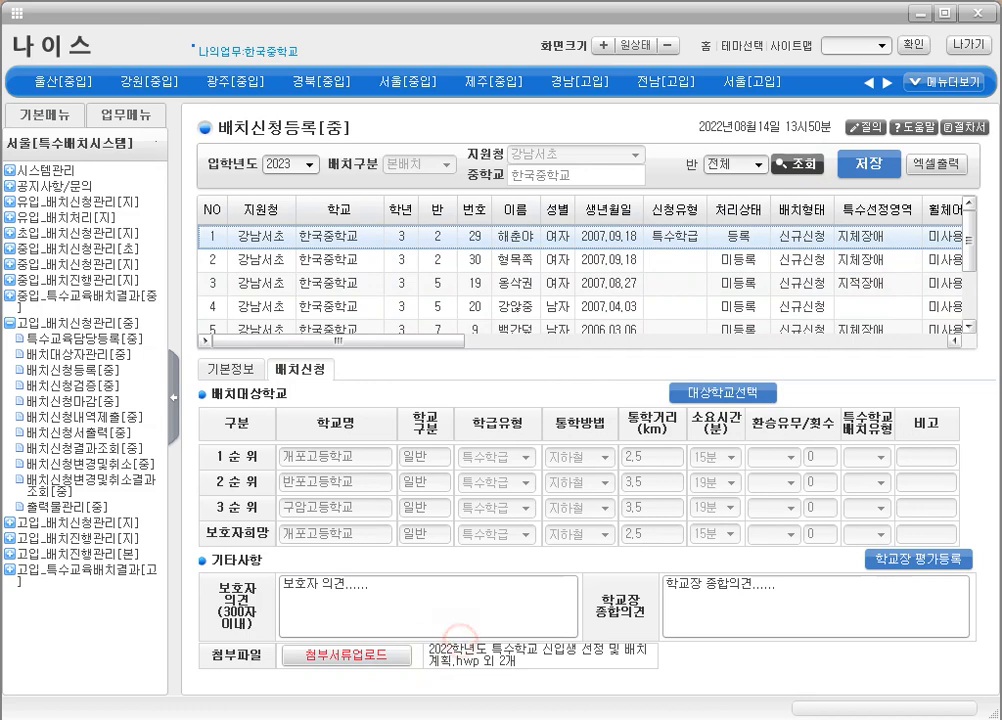
# Reopen the attachment upload (첨부서류업로드), reset attachment 3 to remove its file, and save the deletion.
pyautogui.click(347, 655)
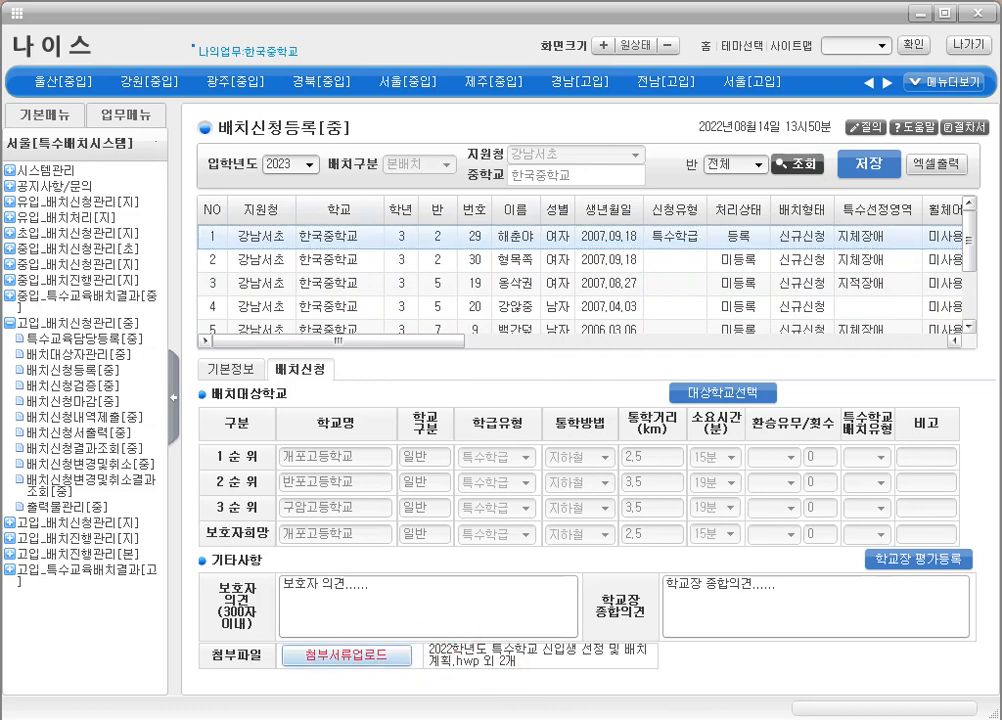
pyautogui.click(365, 655)
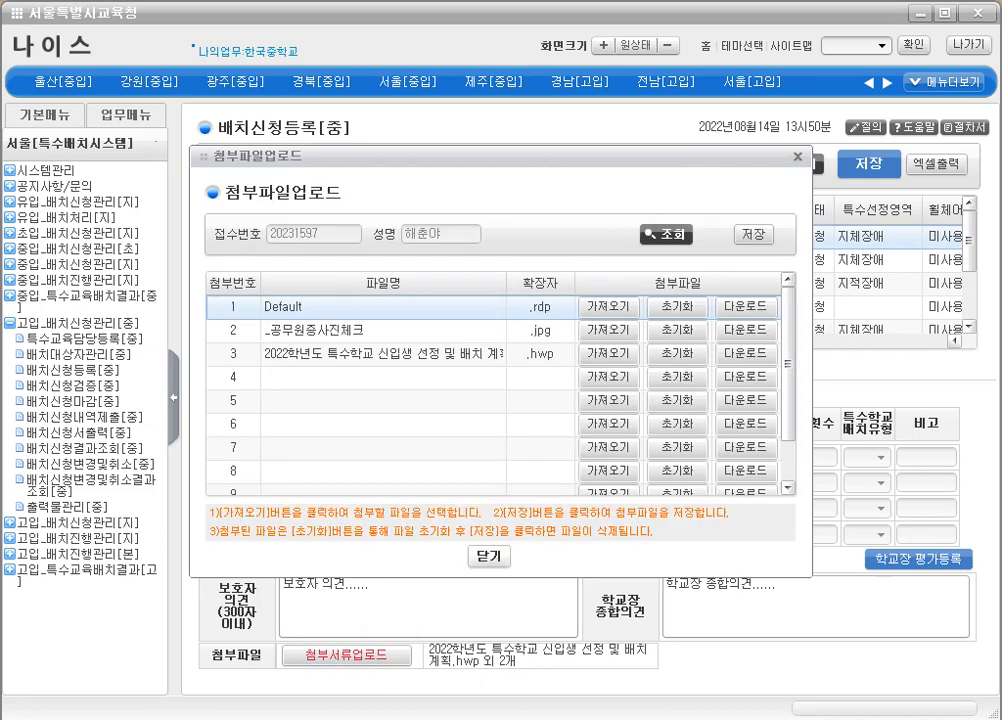
pyautogui.click(356, 353)
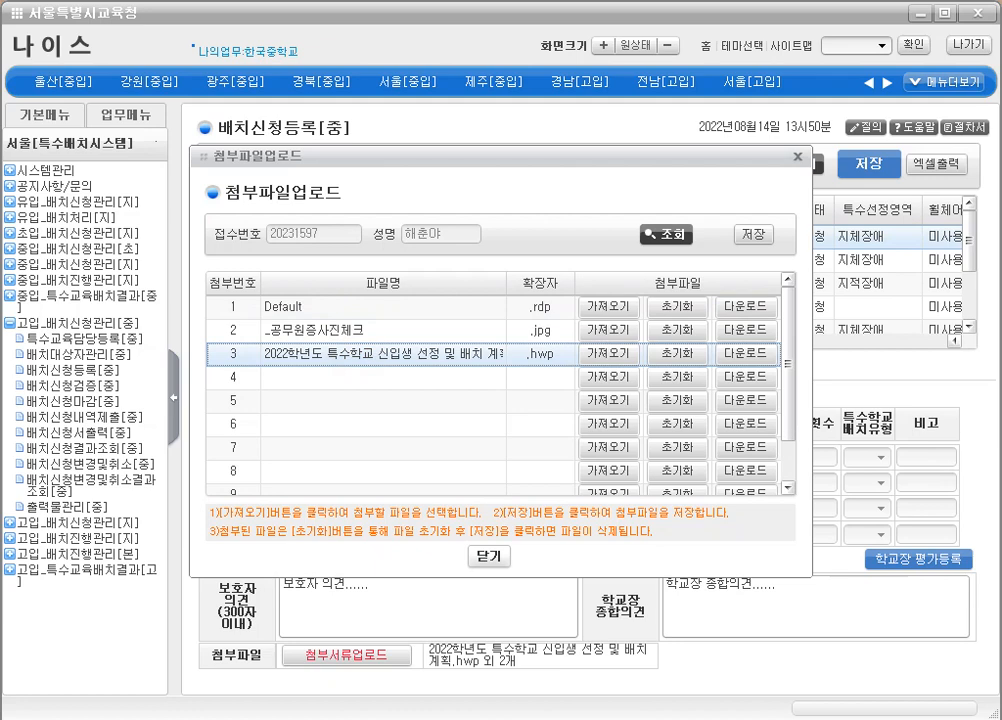
pyautogui.click(677, 353)
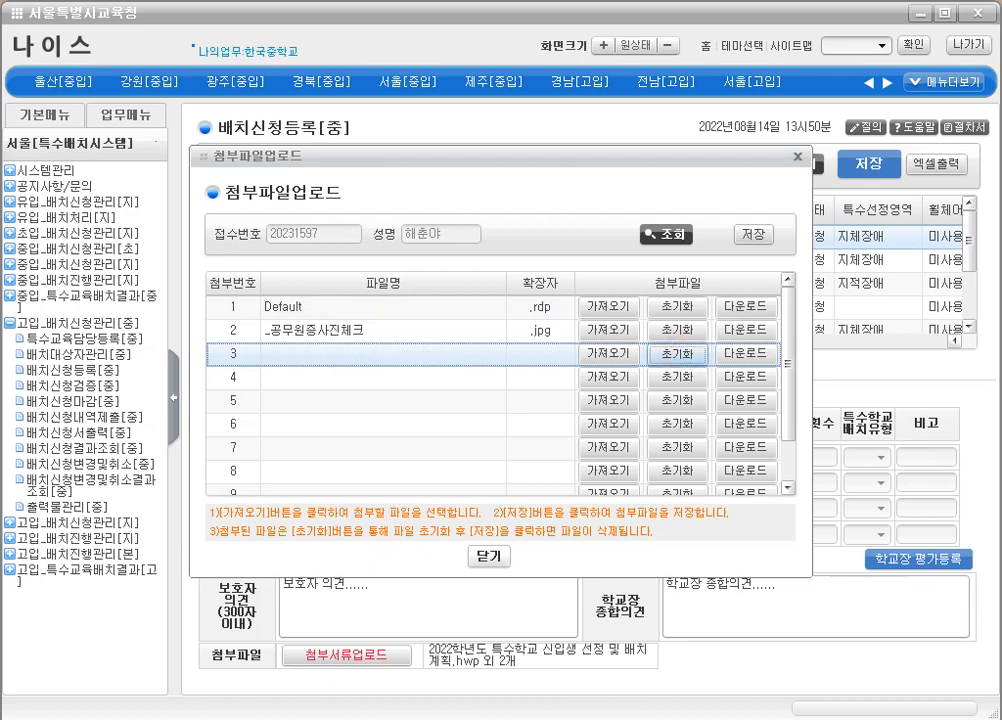
pyautogui.click(753, 234)
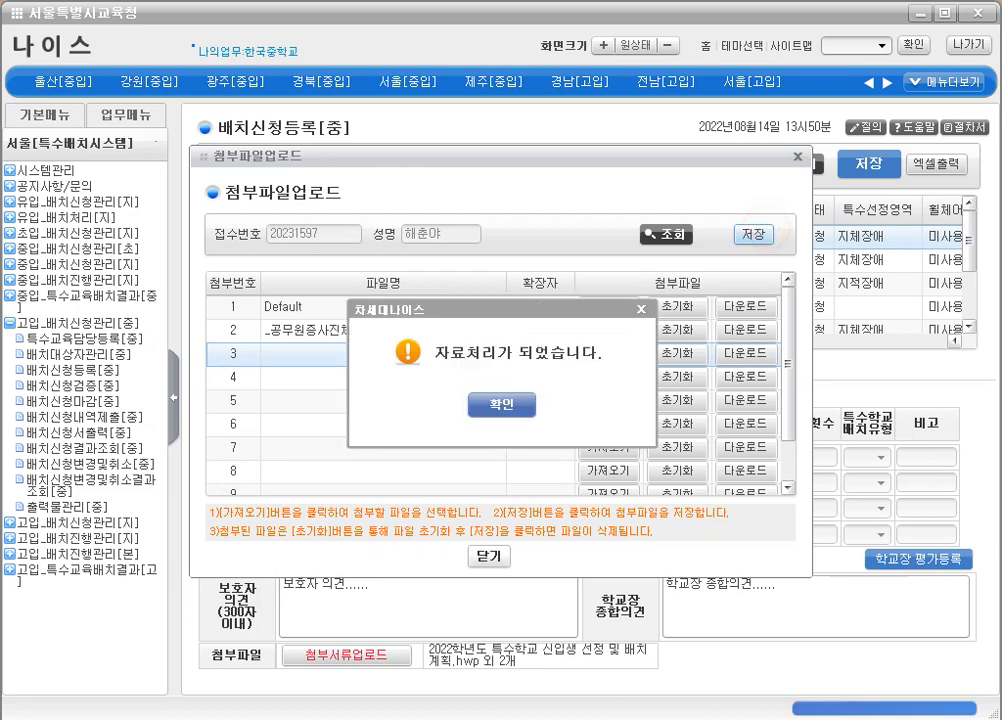
pyautogui.click(501, 405)
pyautogui.click(472, 353)
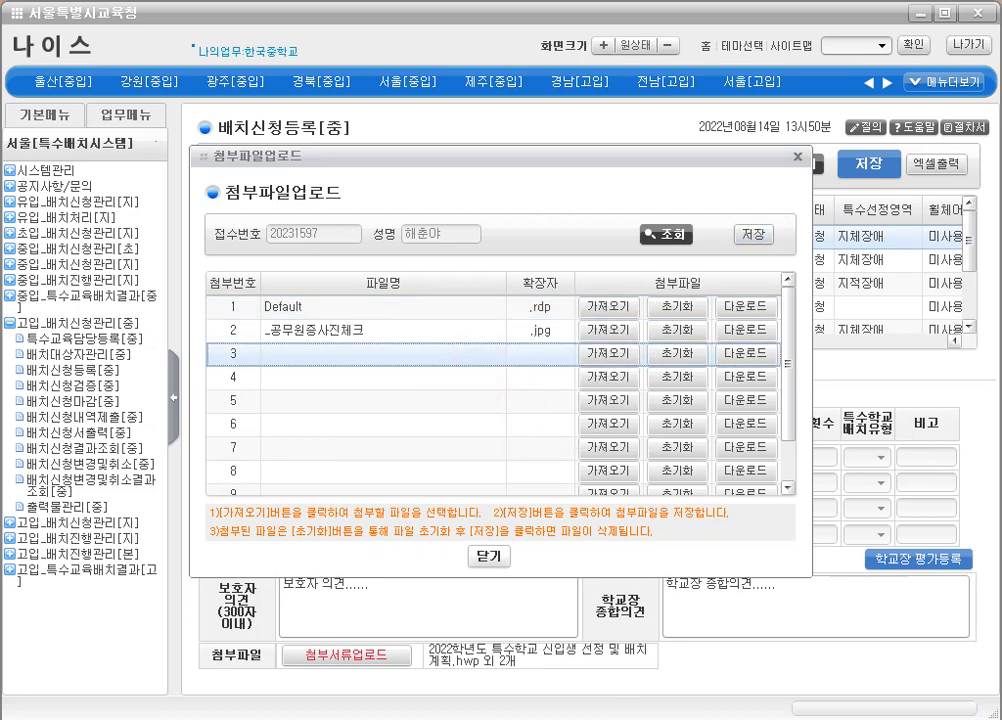
# Try to load another .hwp placement plan from the 문서 folder as attachment 3.
pyautogui.click(610, 352)
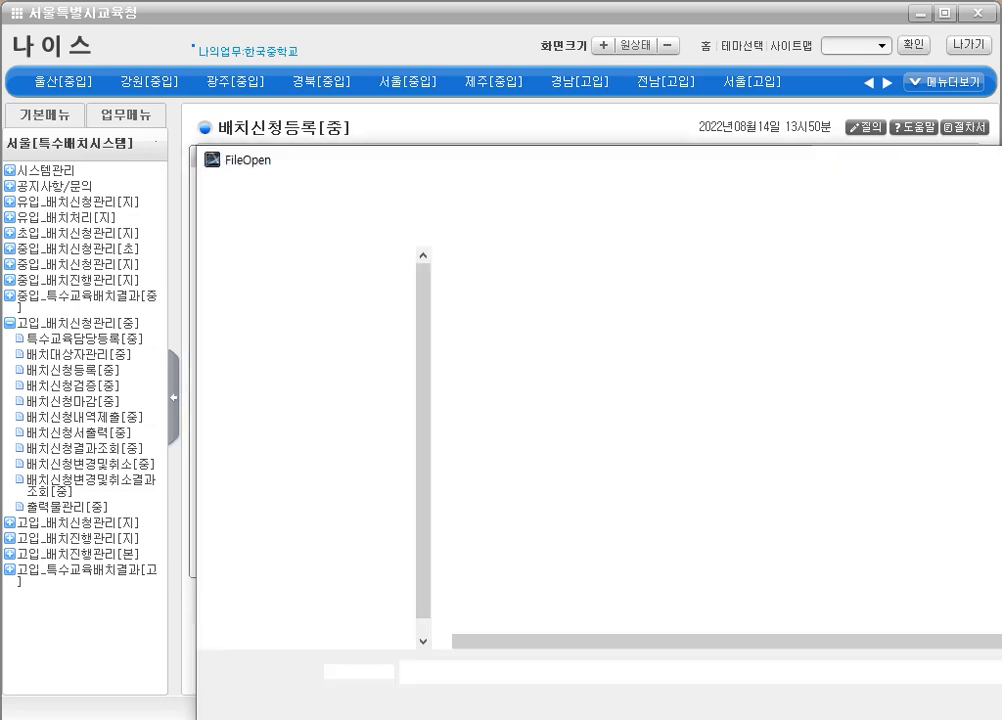
pyautogui.scroll(-3, 720, 494)
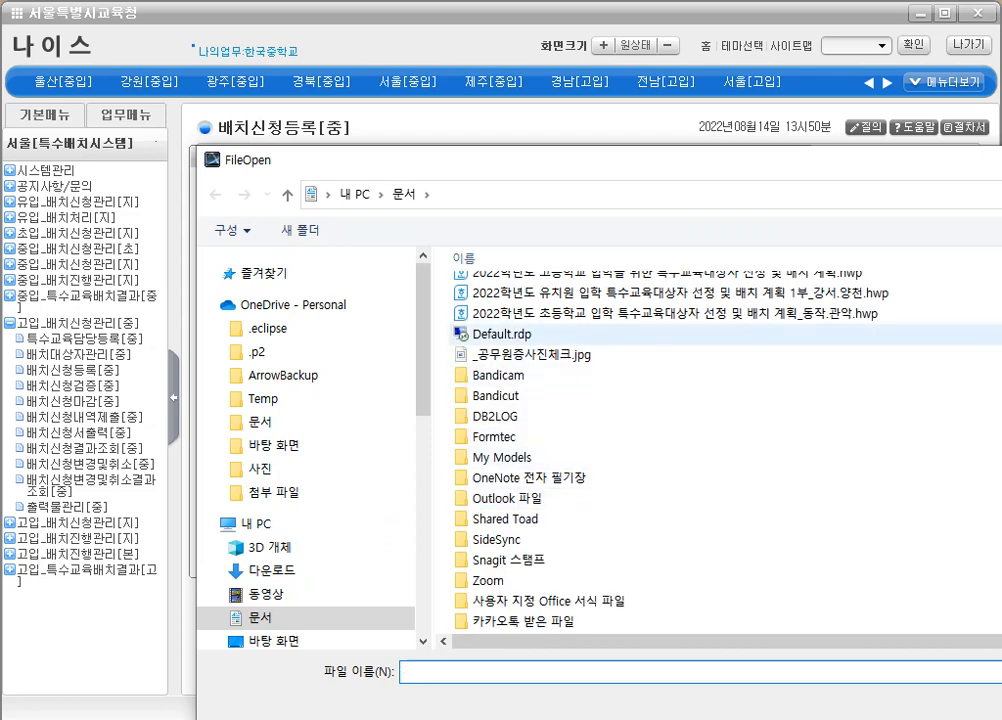
pyautogui.scroll(3, 720, 376)
pyautogui.doubleClick(780, 310)
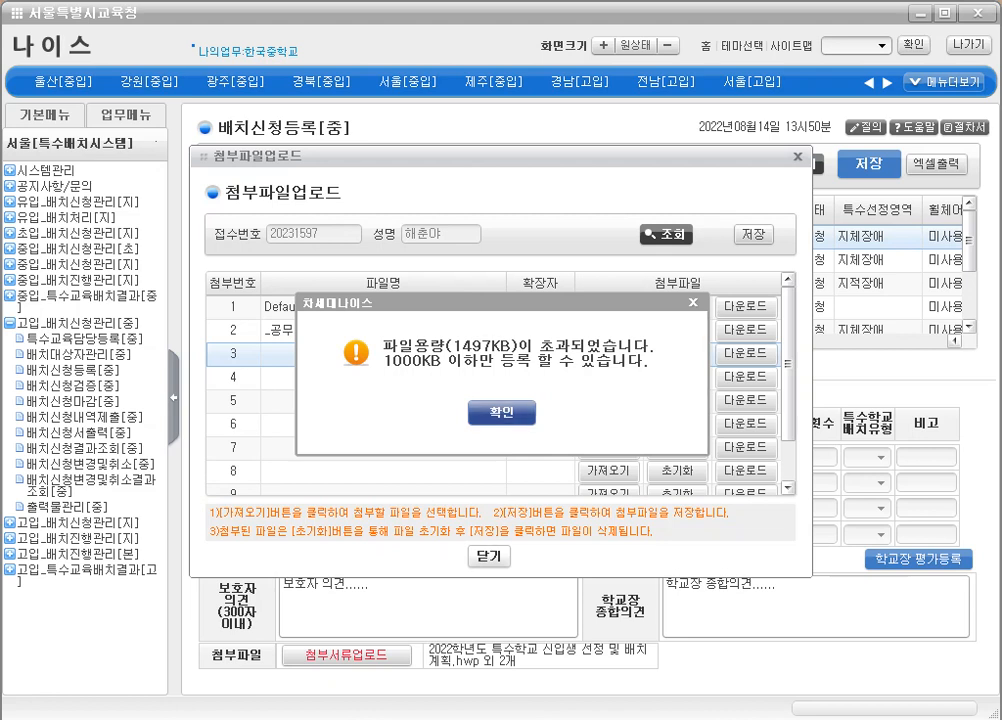
pyautogui.press('Return')
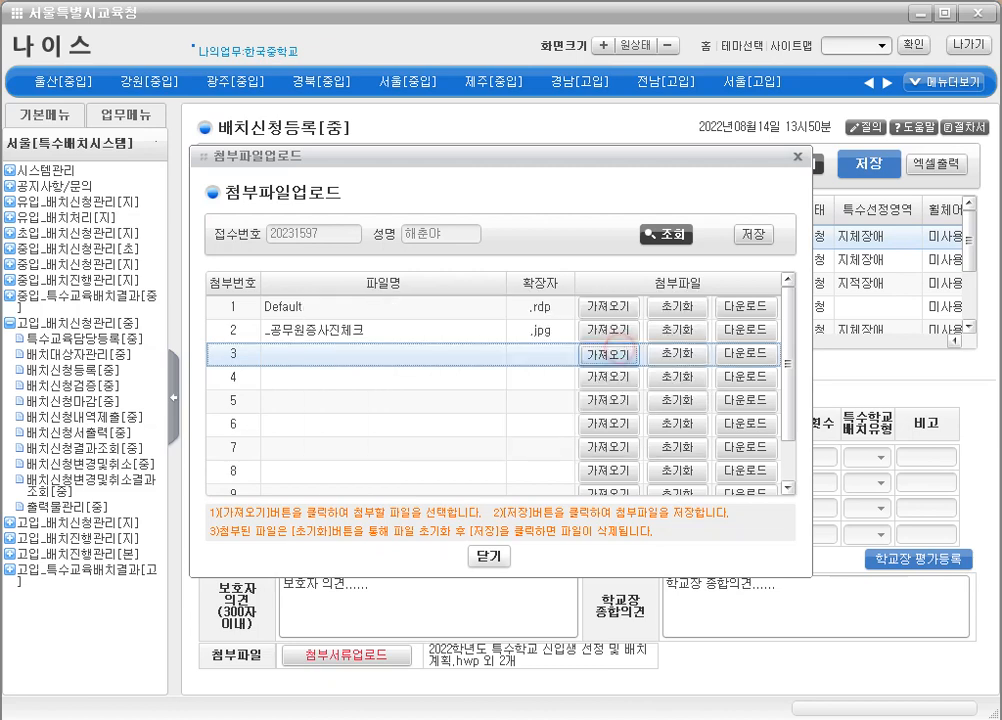
# Load 2022학년도 고등학교 입학을 위한 특수교육대상자 선정 및 배치 계획.hwp as attachment 3, and save and close the attachment upload.
pyautogui.press('Return')
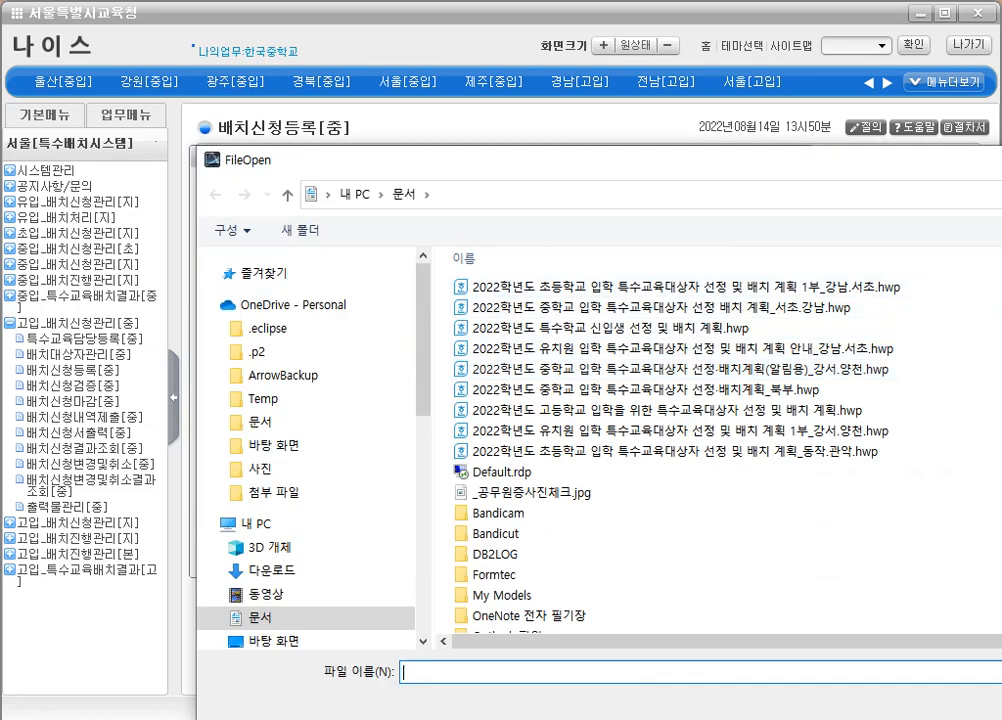
pyautogui.doubleClick(547, 409)
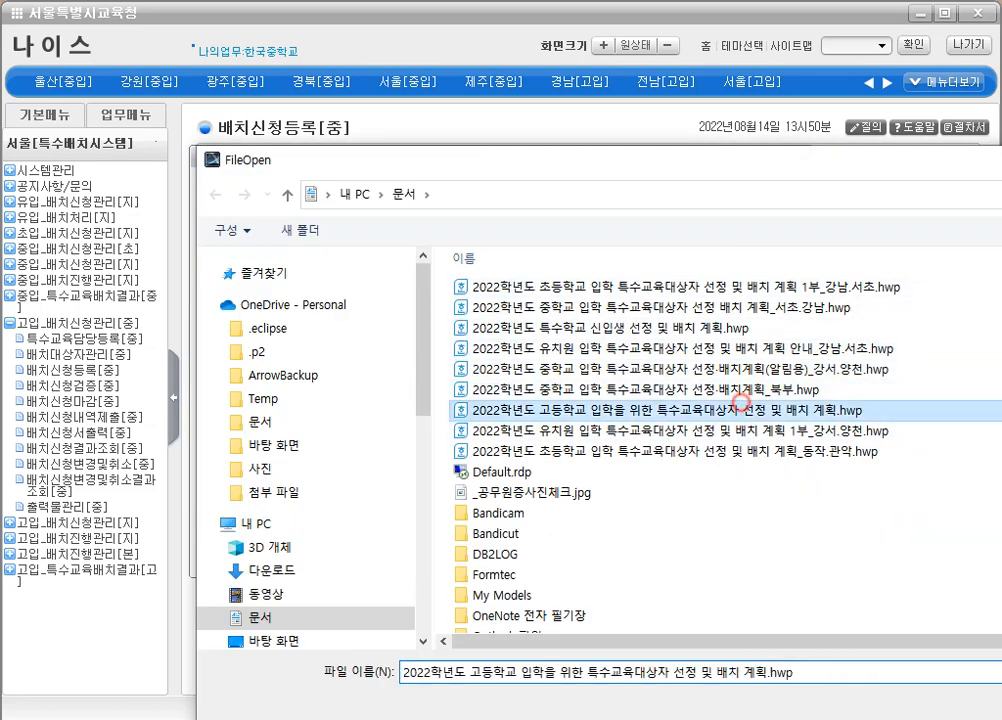
pyautogui.click(739, 238)
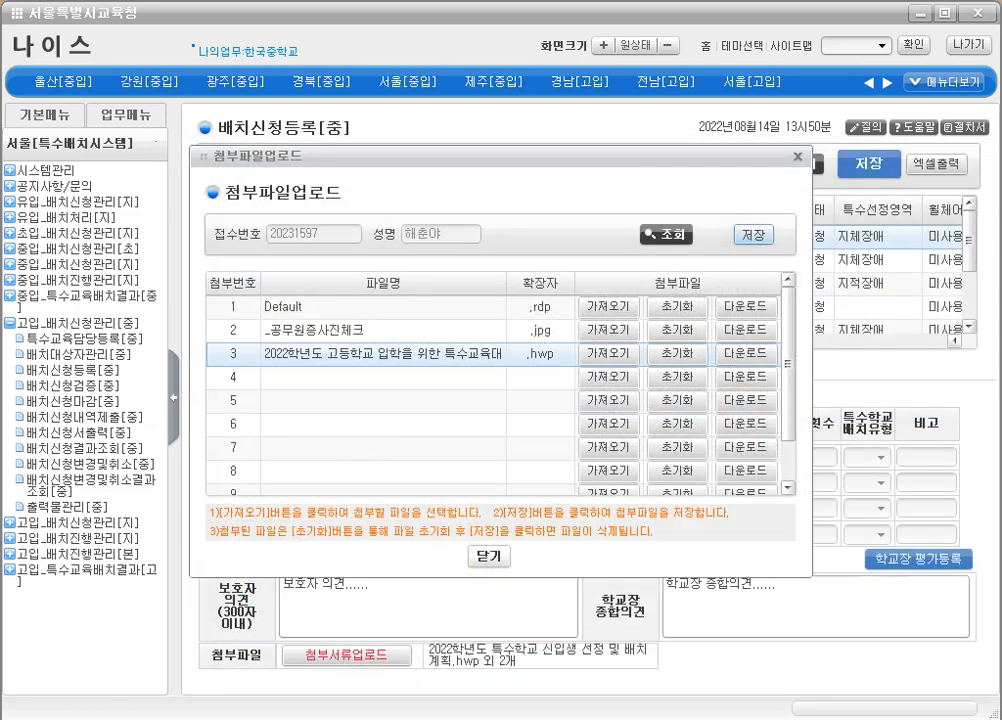
pyautogui.click(512, 405)
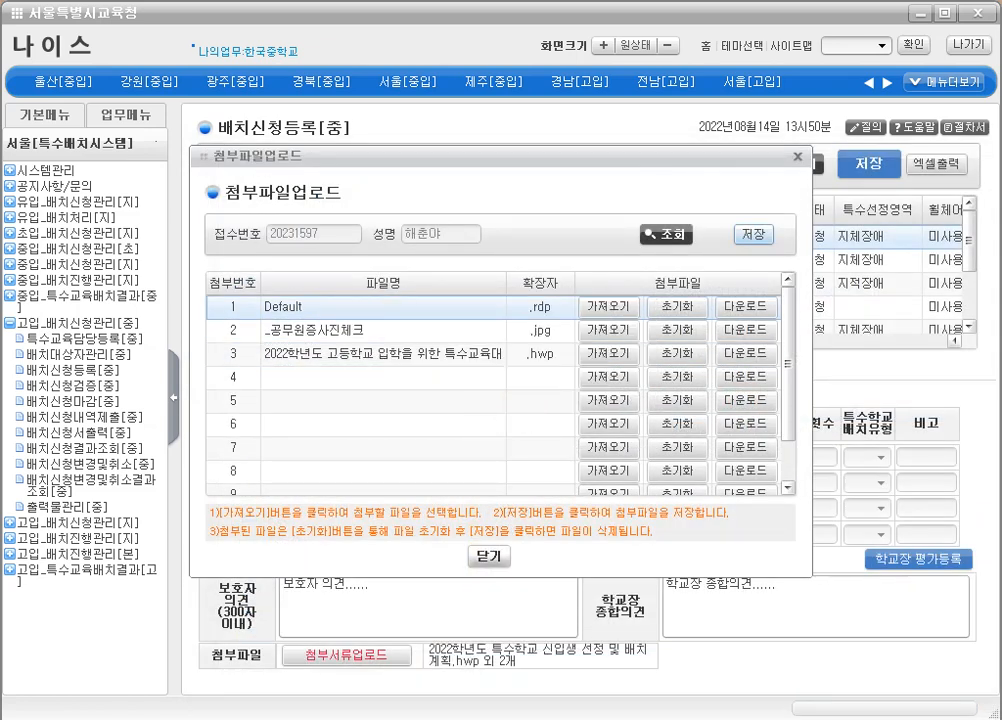
pyautogui.click(487, 557)
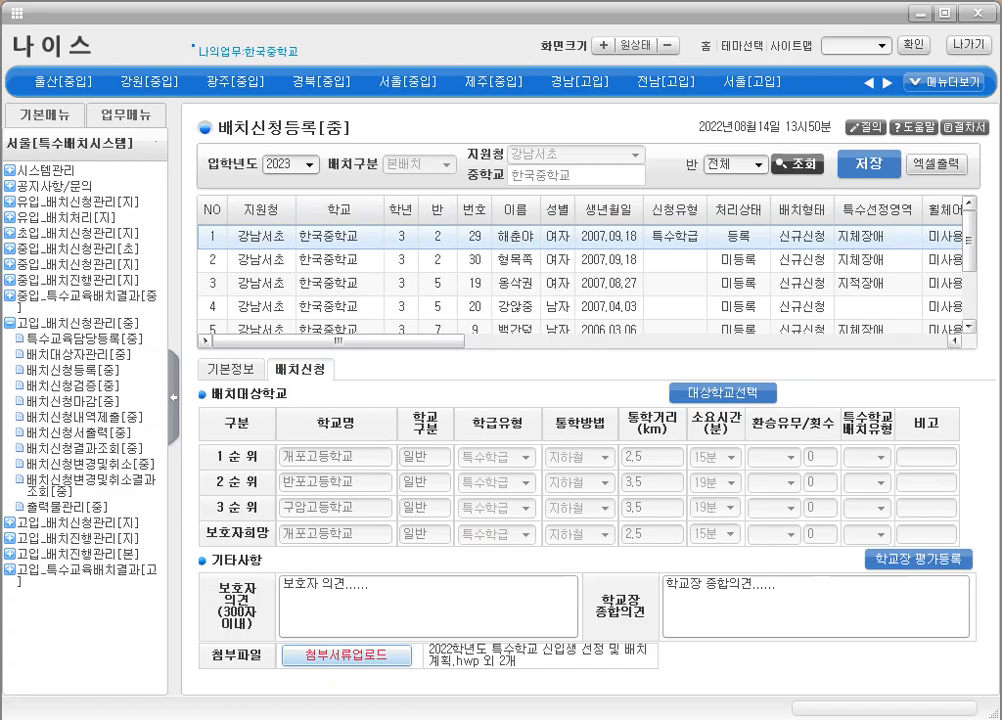